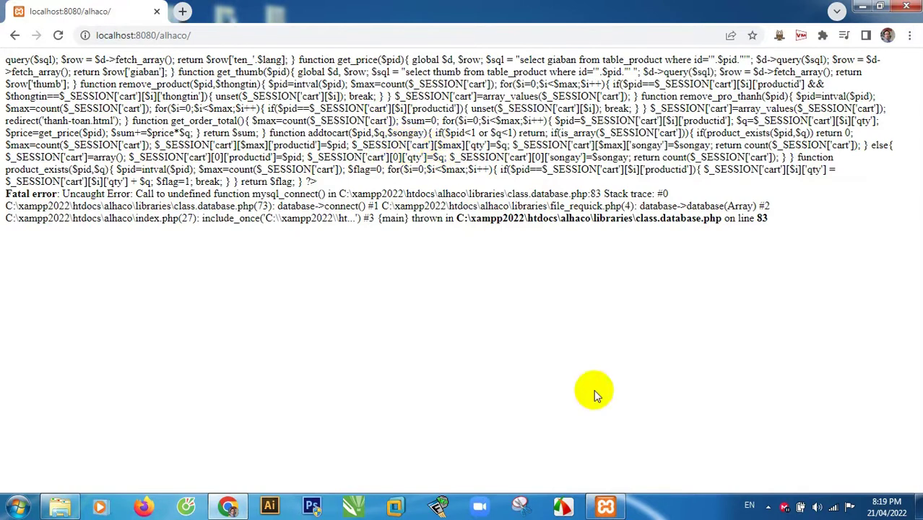
- Open the Apache admin dashboard from the XAMPP Control Panel and check the PHP version on its PHPInfo page
click(605, 507)
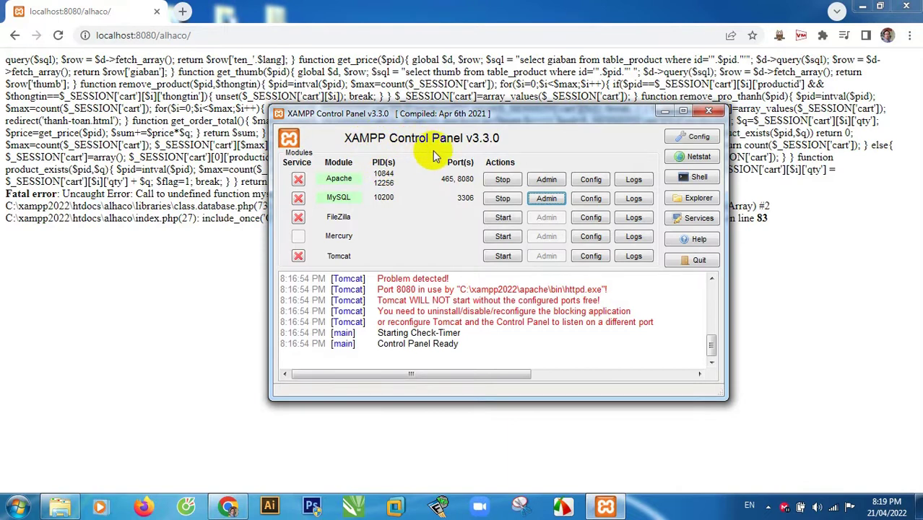
click(175, 202)
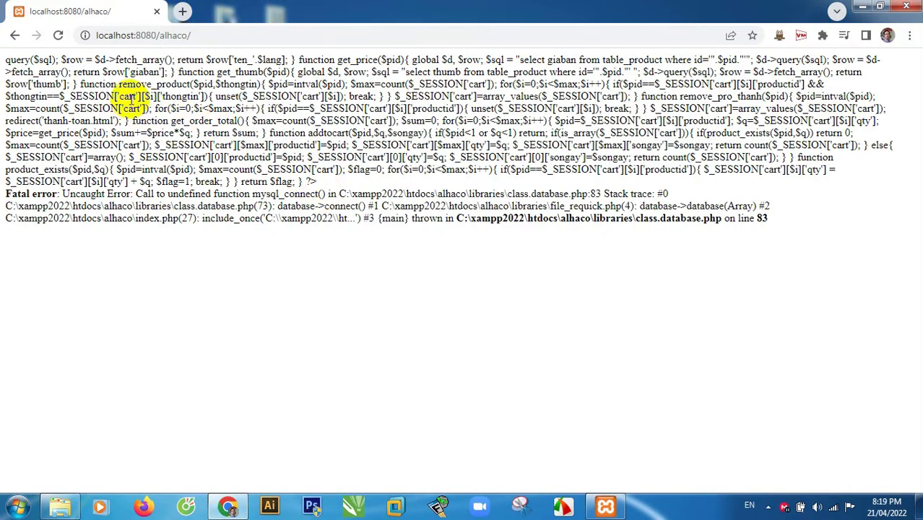
click(605, 505)
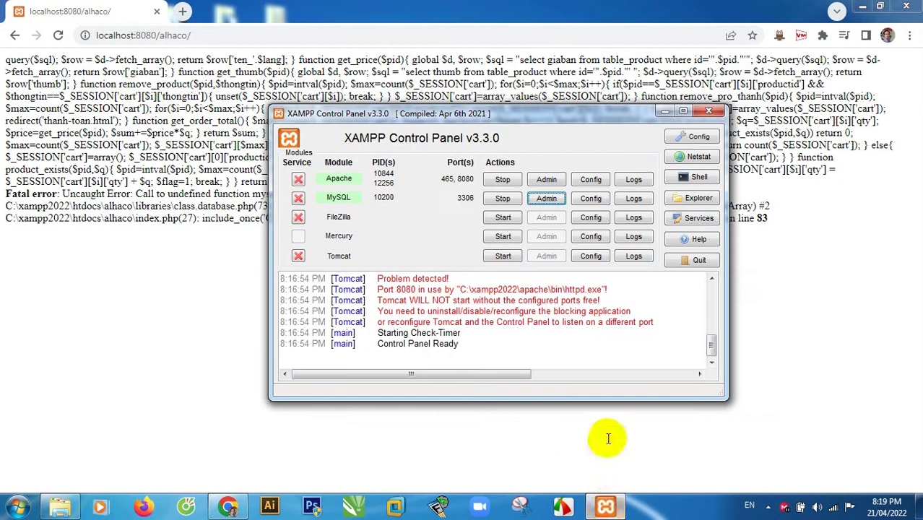
click(546, 180)
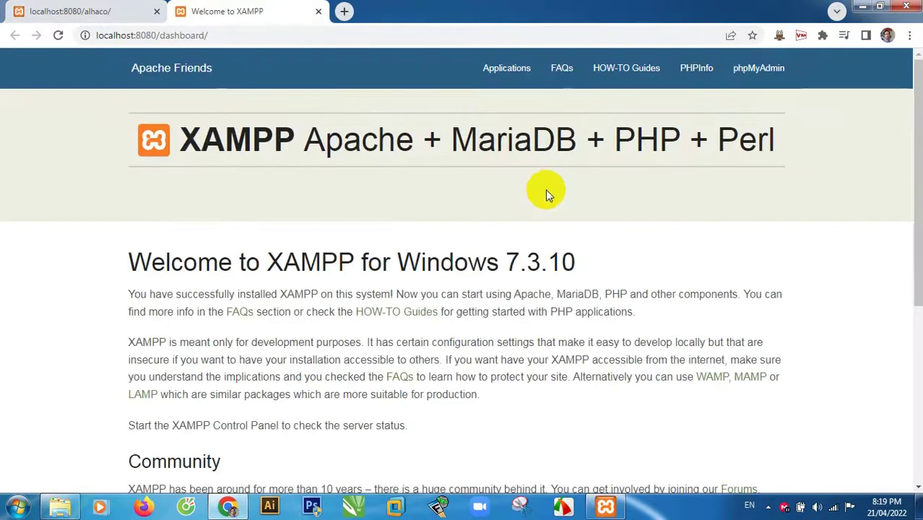
click(696, 69)
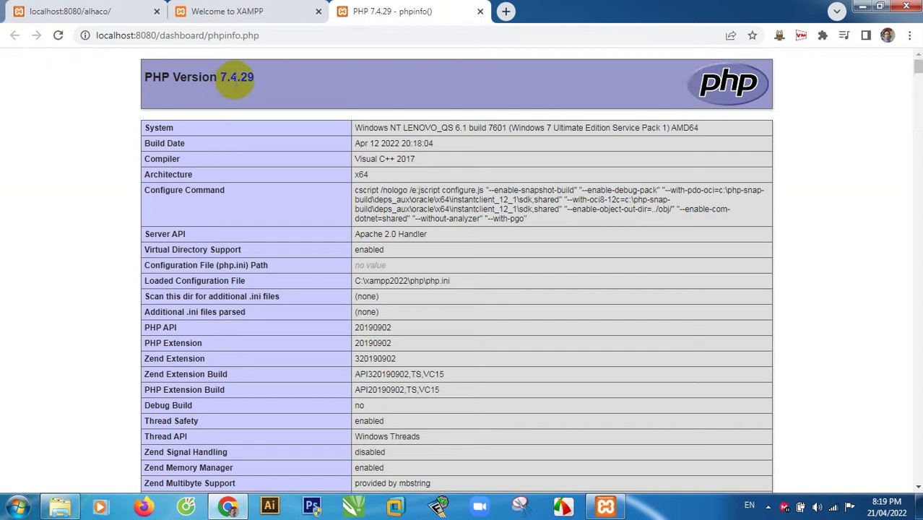
click(264, 22)
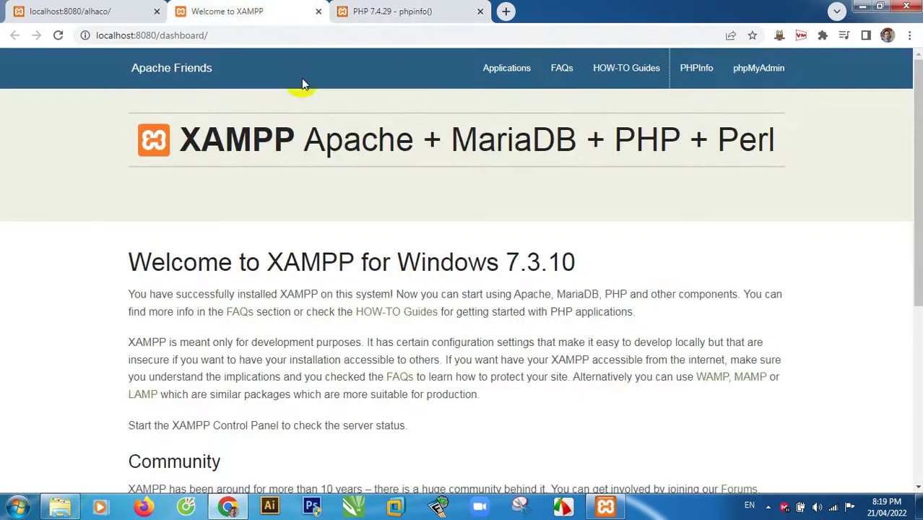
- Open phpMyAdmin from the XAMPP Control Panel and review it alongside the PHPInfo page and the alhaco site's error page
click(606, 505)
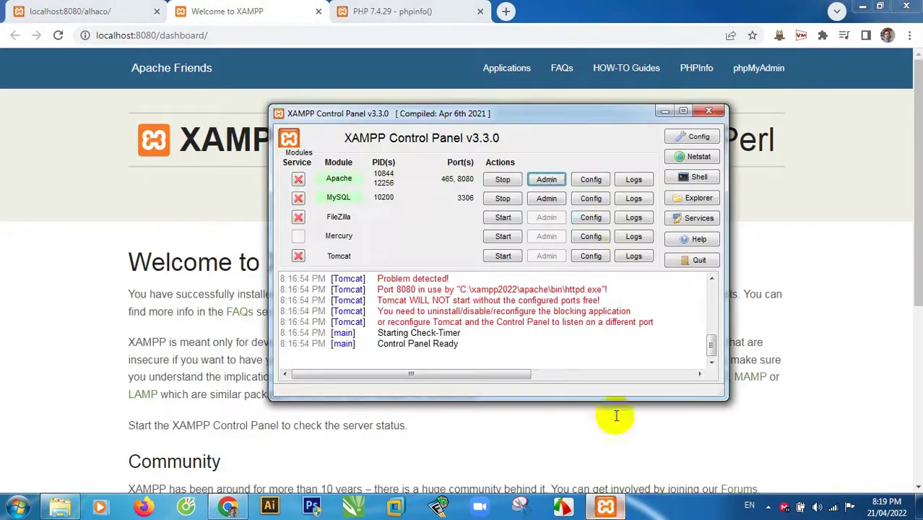
click(547, 199)
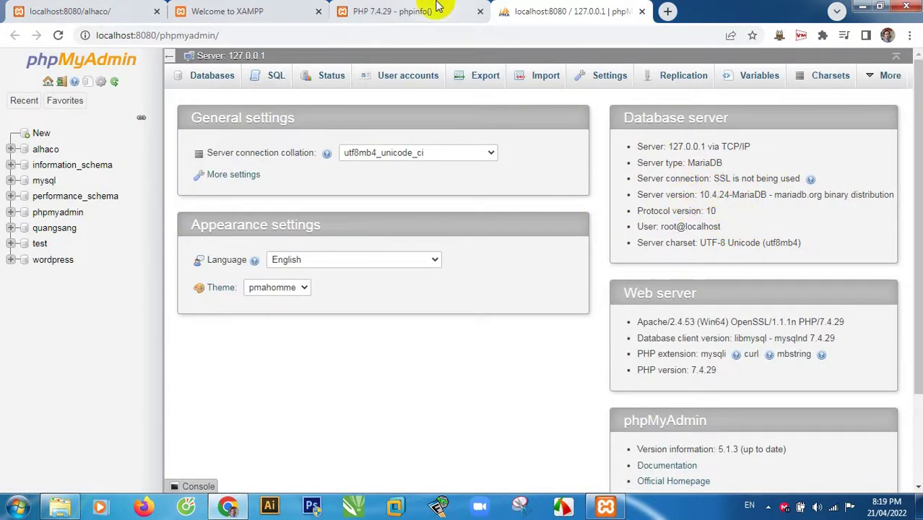
click(391, 10)
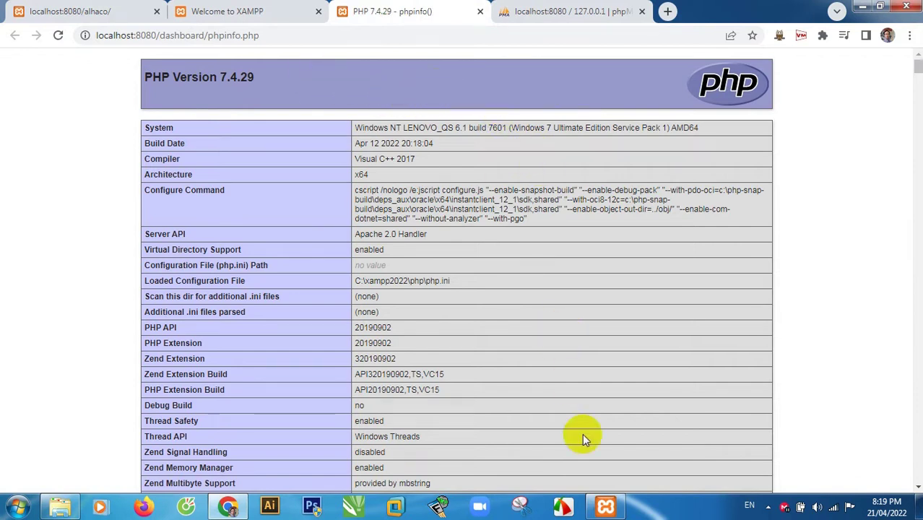
click(154, 7)
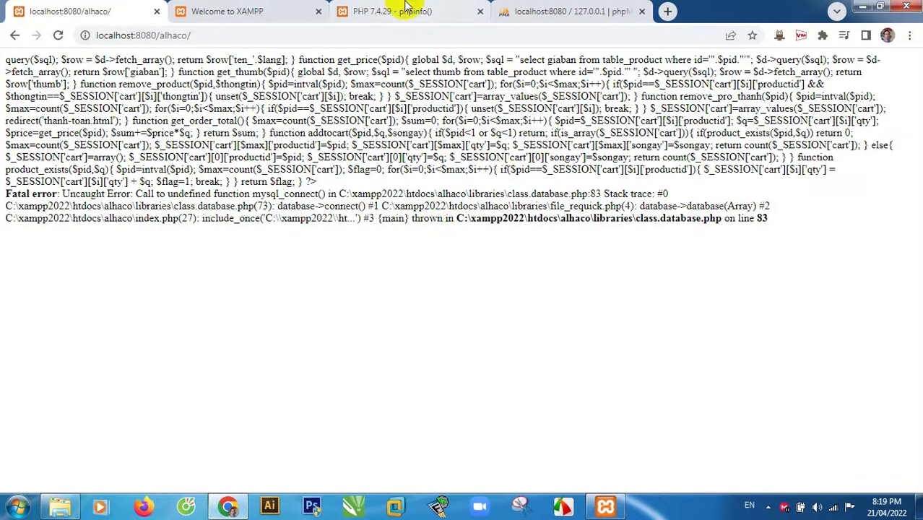
click(405, 11)
click(563, 15)
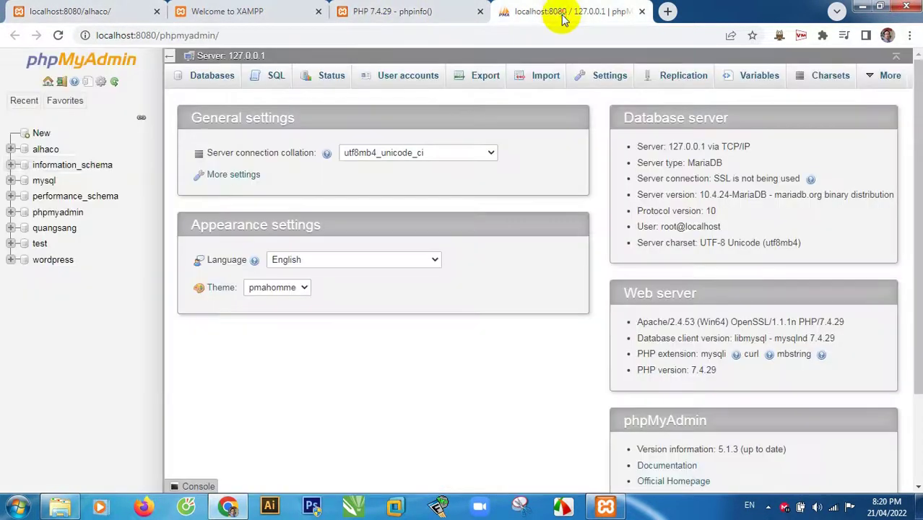
- Inspect the alhaco database's table list and the server's user accounts overview in phpMyAdmin
click(46, 149)
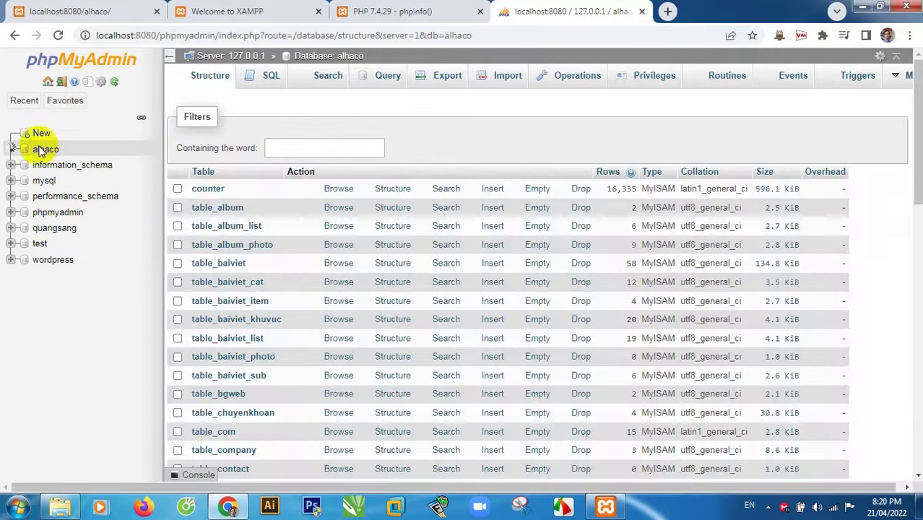
click(44, 152)
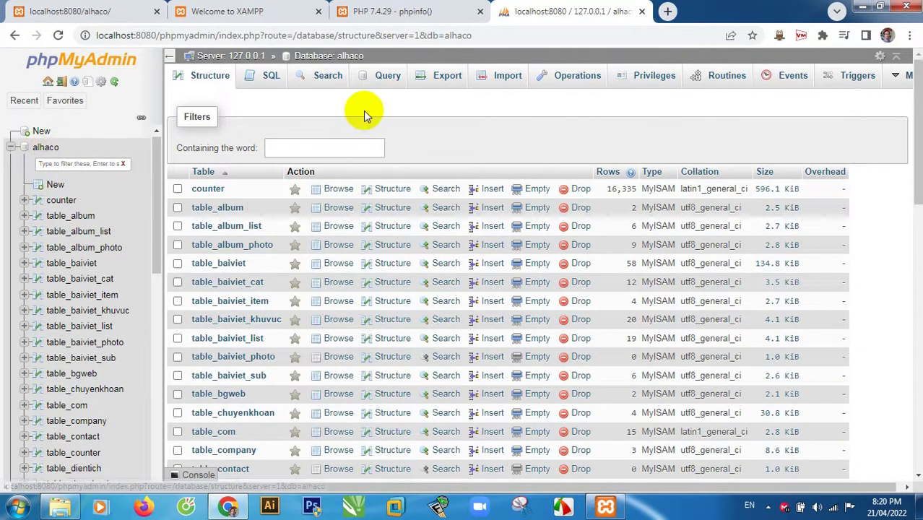
click(234, 56)
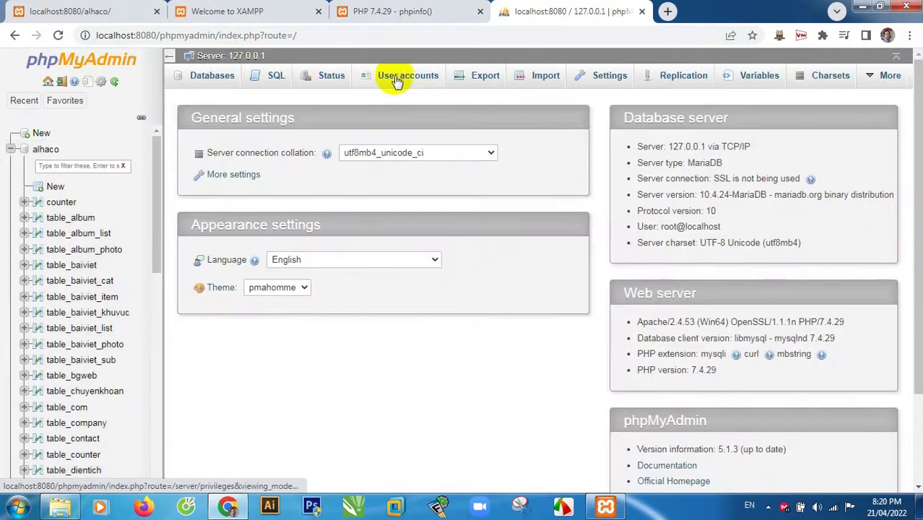
click(397, 82)
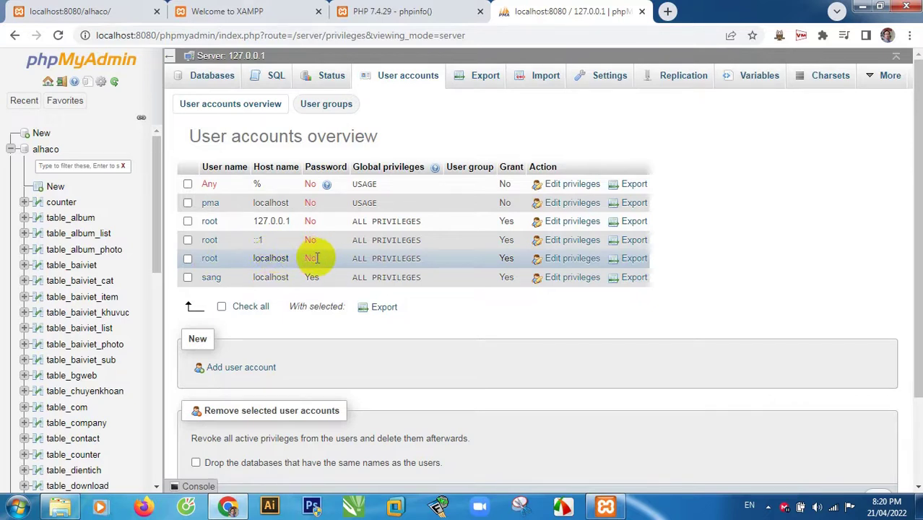
- Check the file path in the alhaco site's error and open the config file from C:\xampp2022\htdocs\alhaco\libraries
click(83, 11)
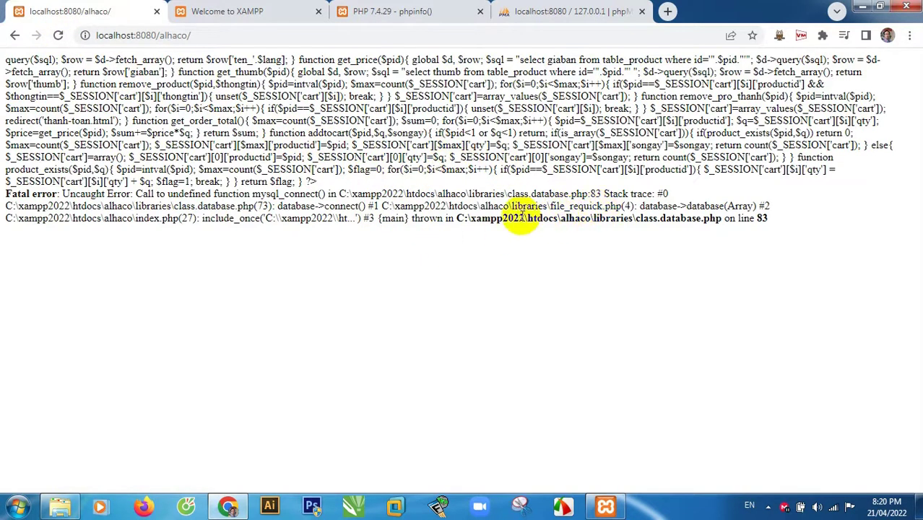
click(65, 507)
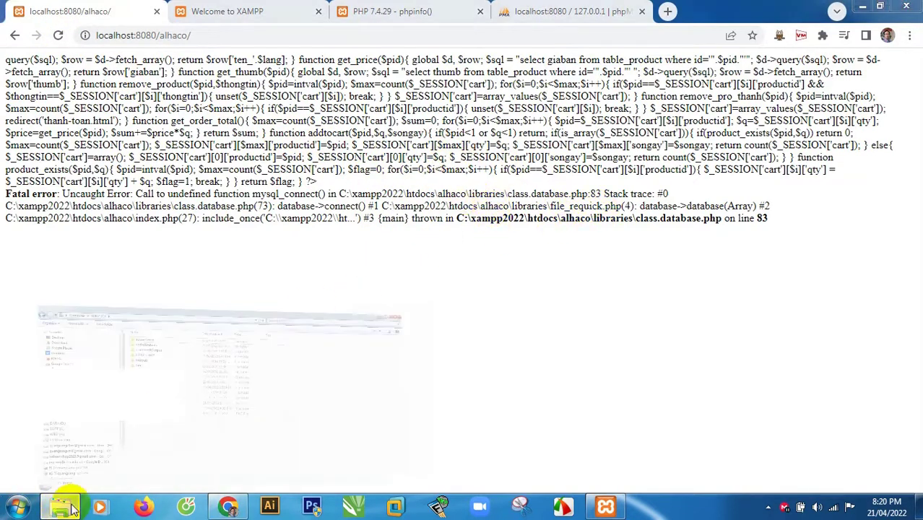
double_click(262, 273)
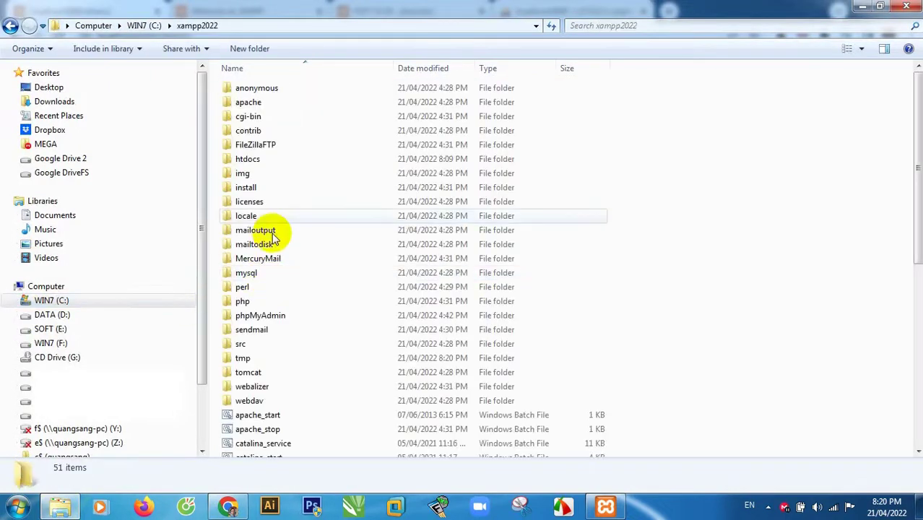
double_click(248, 161)
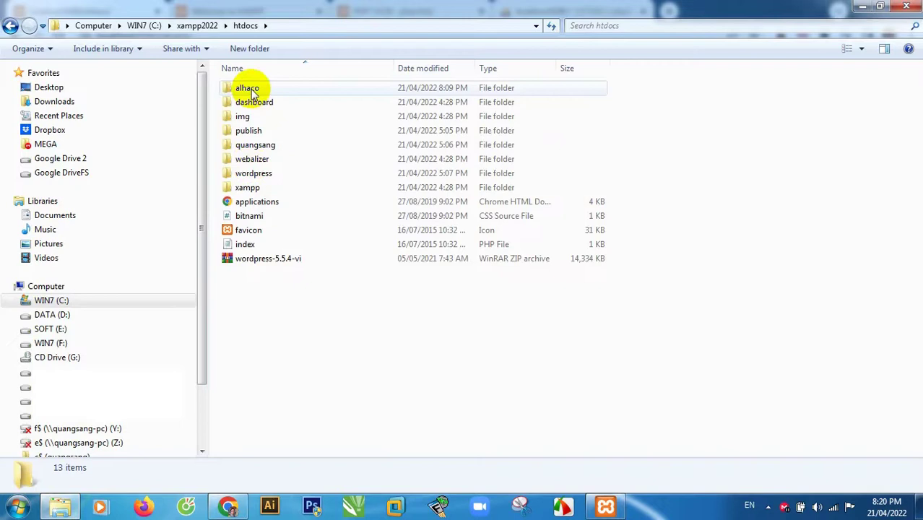
double_click(249, 89)
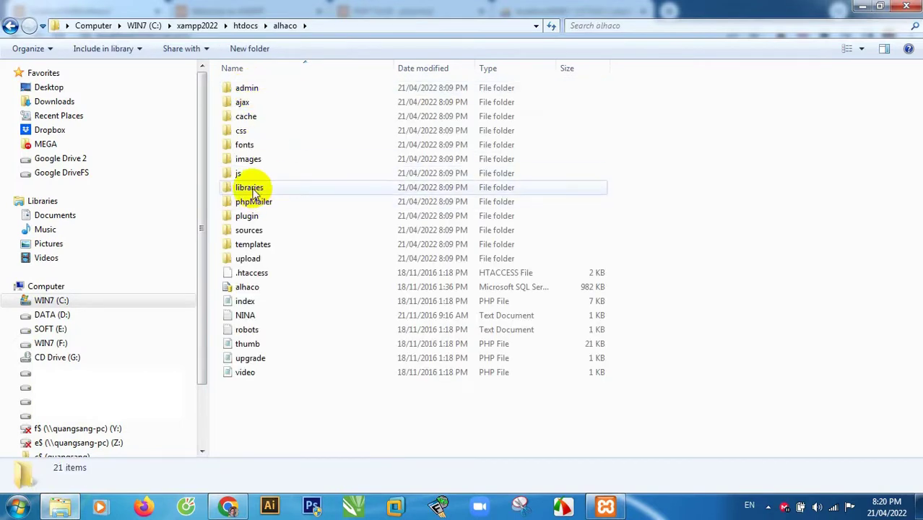
double_click(250, 189)
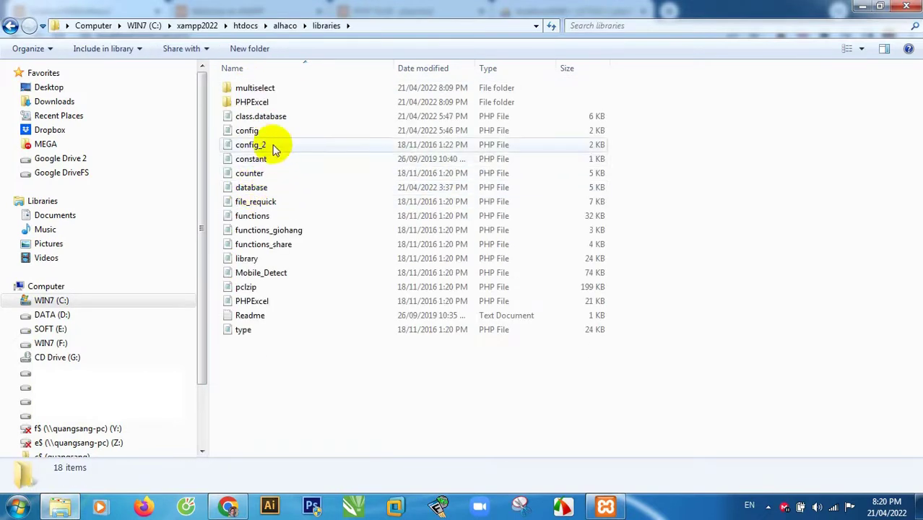
double_click(250, 132)
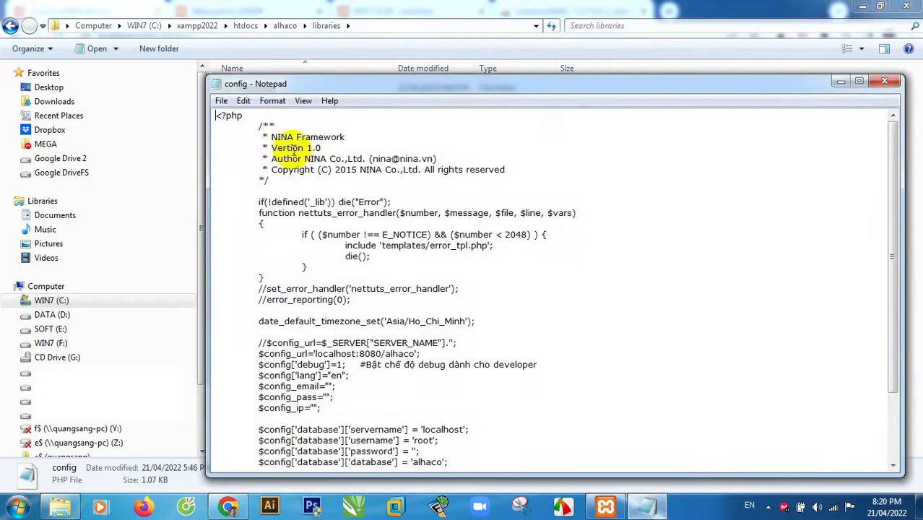
- Review the $config_url value and the database connection settings in the config file
scroll(380, 283, down, 2)
click(382, 266)
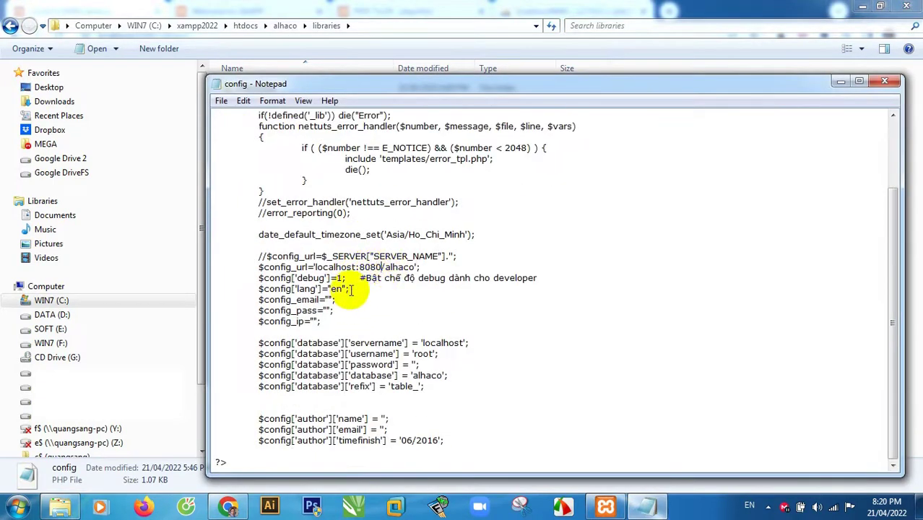
drag(434, 390, 241, 344)
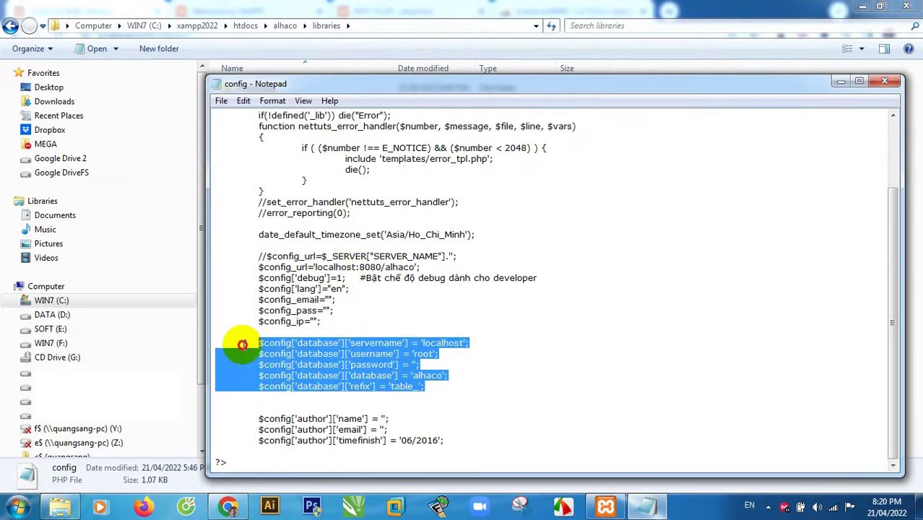
click(360, 319)
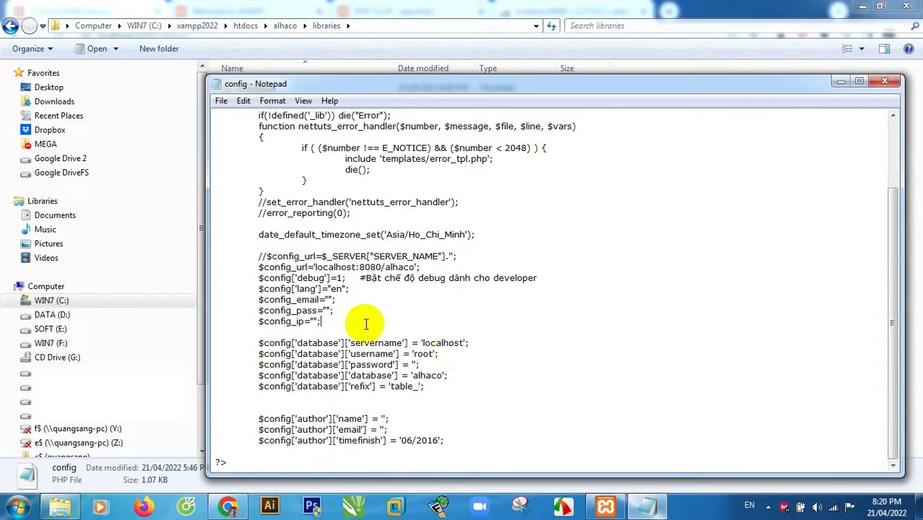
click(429, 354)
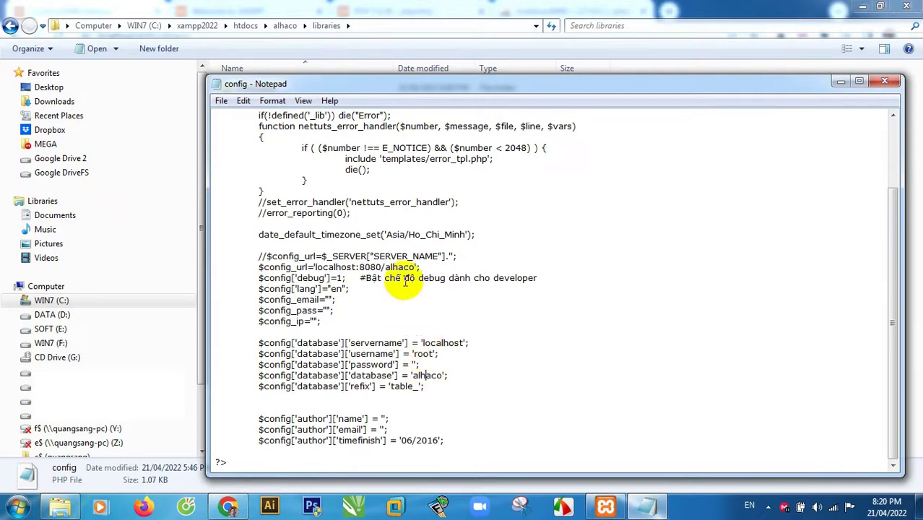
drag(417, 268, 321, 267)
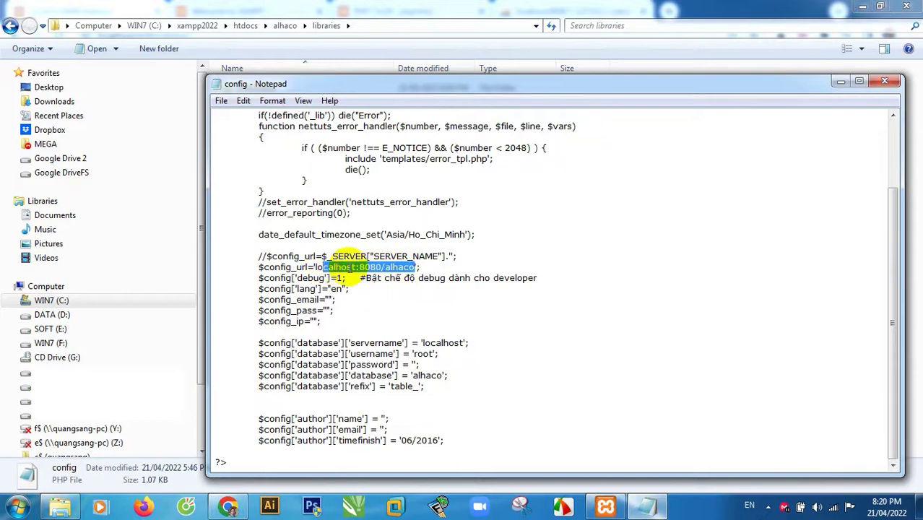
click(343, 257)
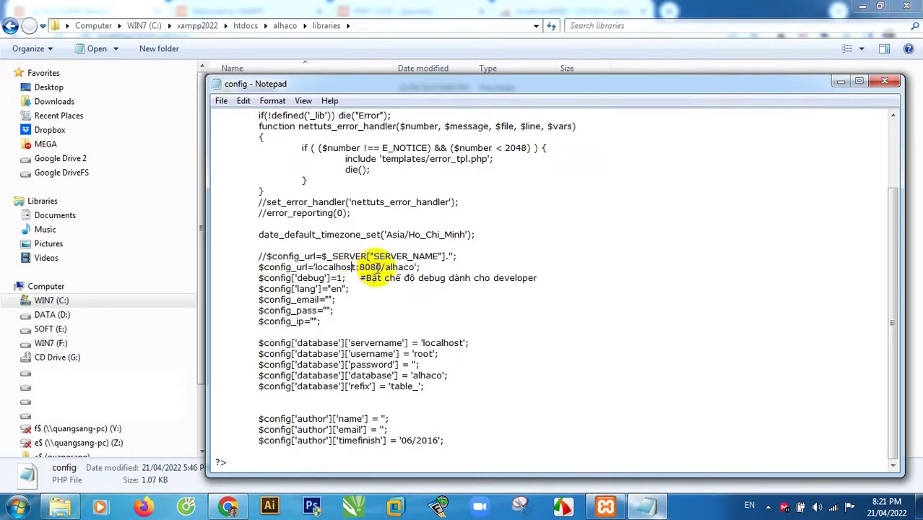
- Check Apache's main and SSL ports in the XAMPP Control Panel's service settings without saving, and close the config file
click(605, 506)
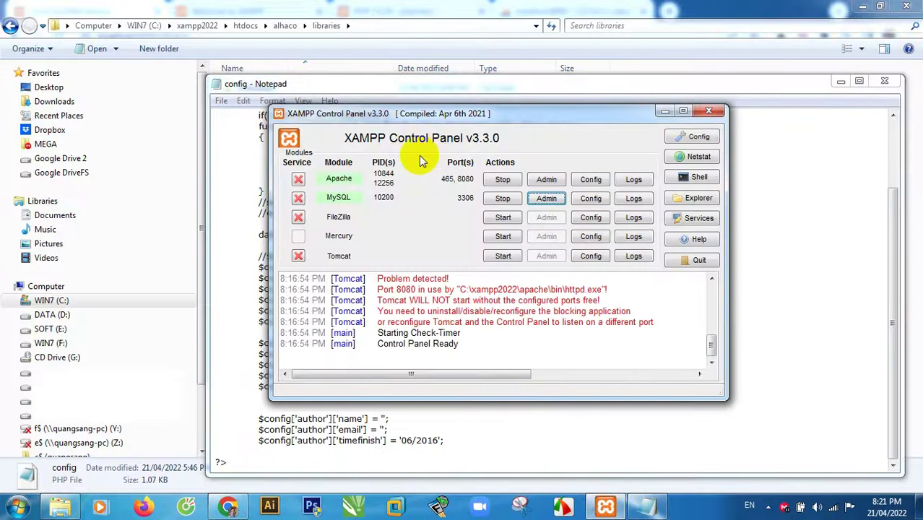
click(695, 137)
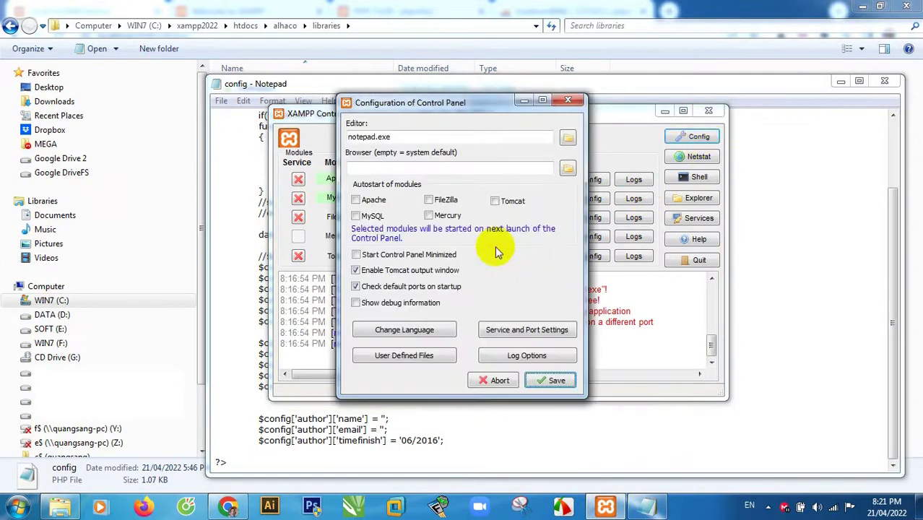
click(506, 329)
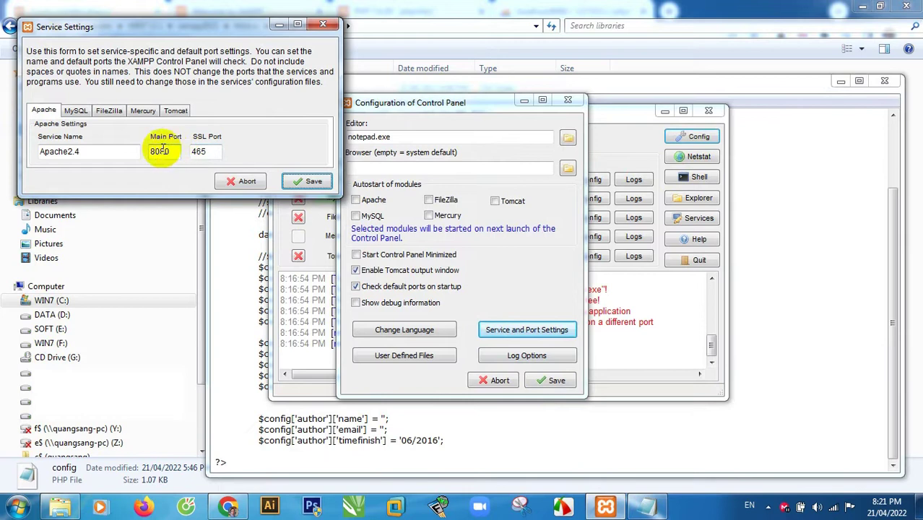
drag(173, 151, 147, 151)
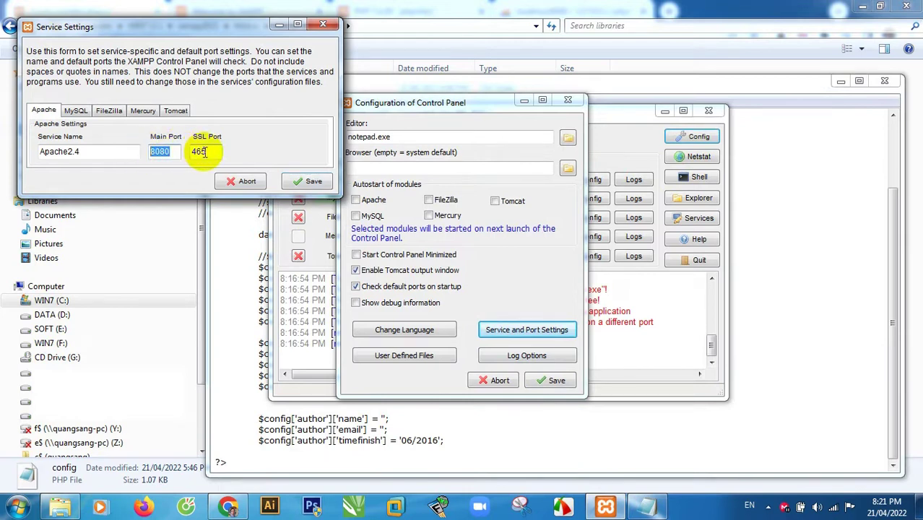
drag(207, 151, 190, 152)
click(242, 182)
click(482, 381)
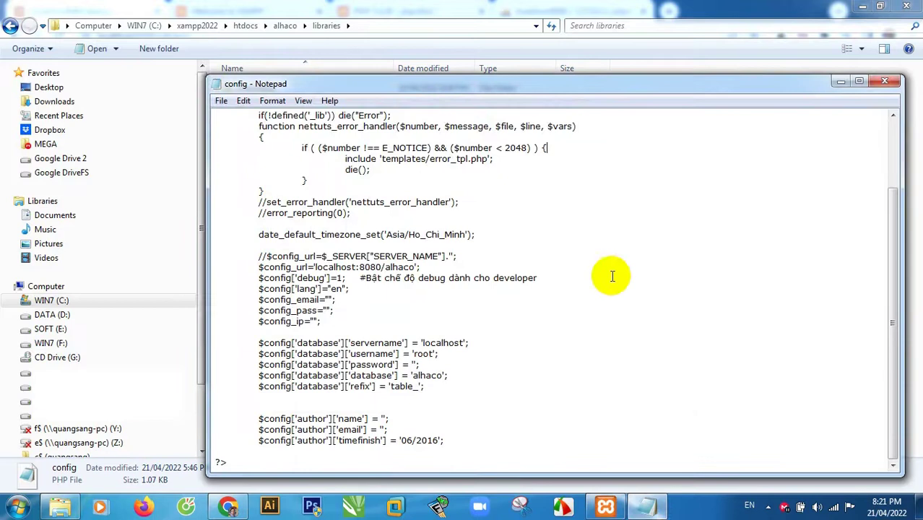
click(824, 144)
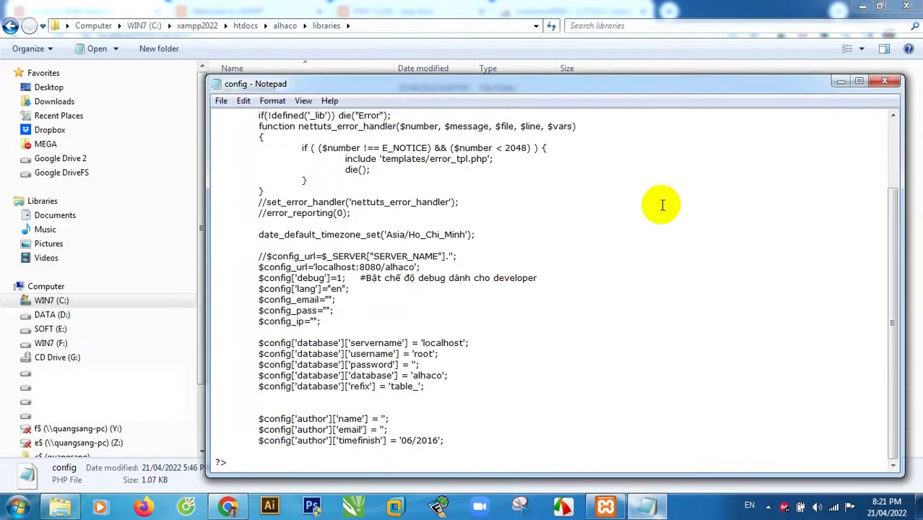
click(885, 81)
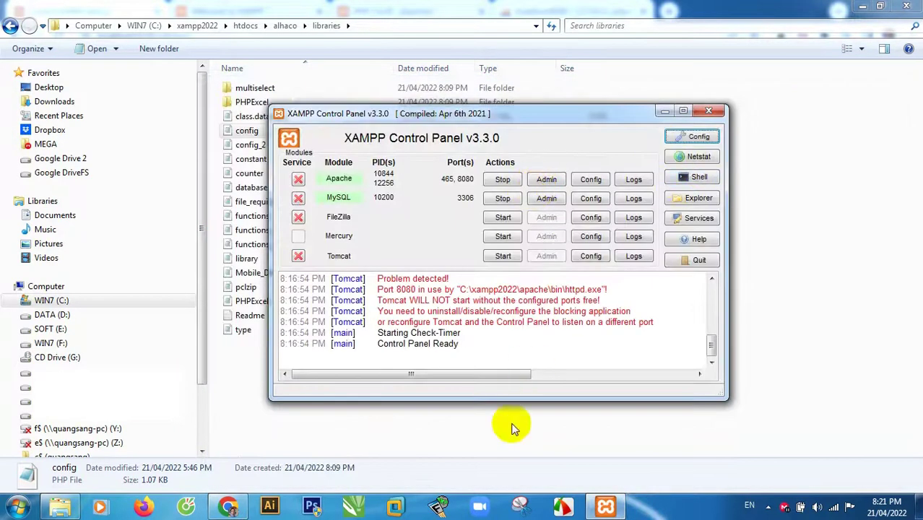
- Stop MySQL and Apache of the xampp2022 installation and close its XAMPP Control Panel v3.3.0
click(144, 26)
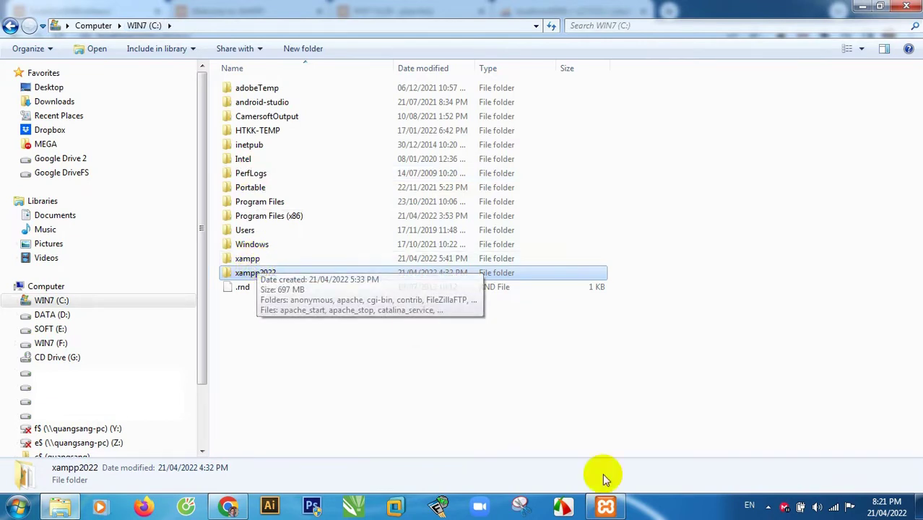
click(605, 507)
click(505, 200)
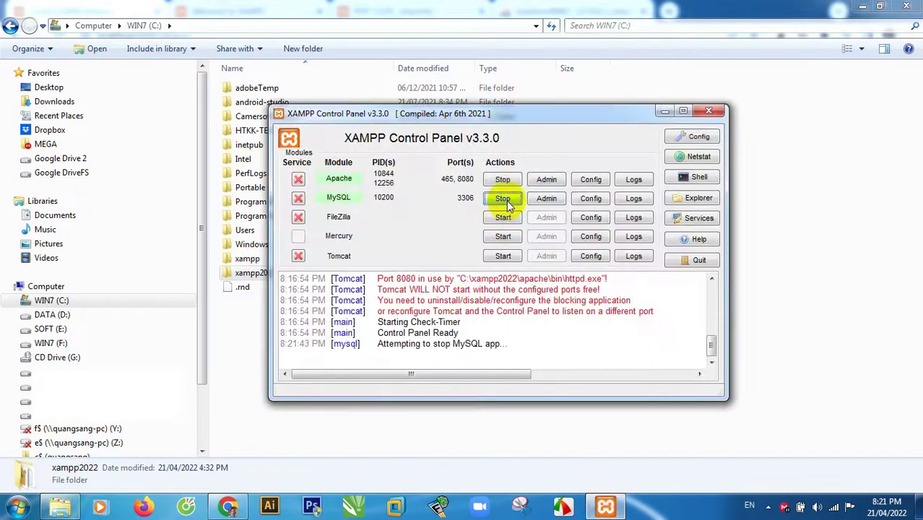
click(503, 181)
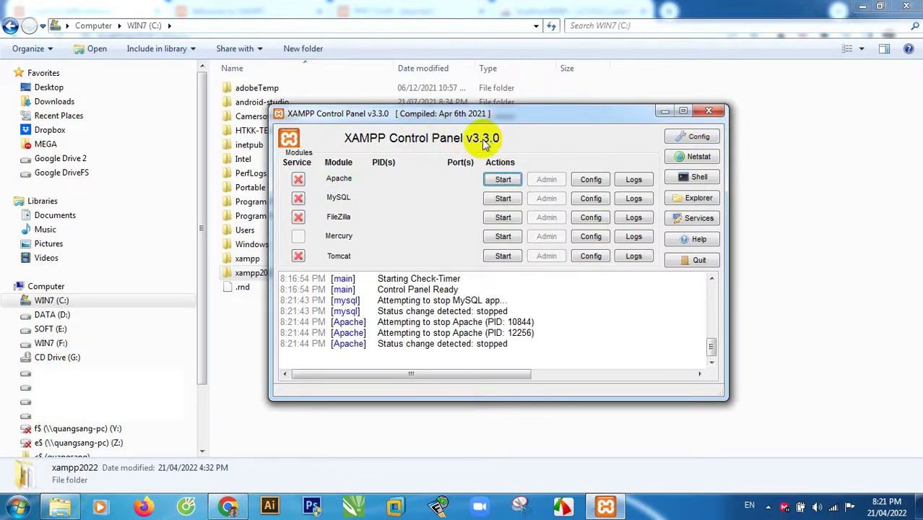
click(708, 111)
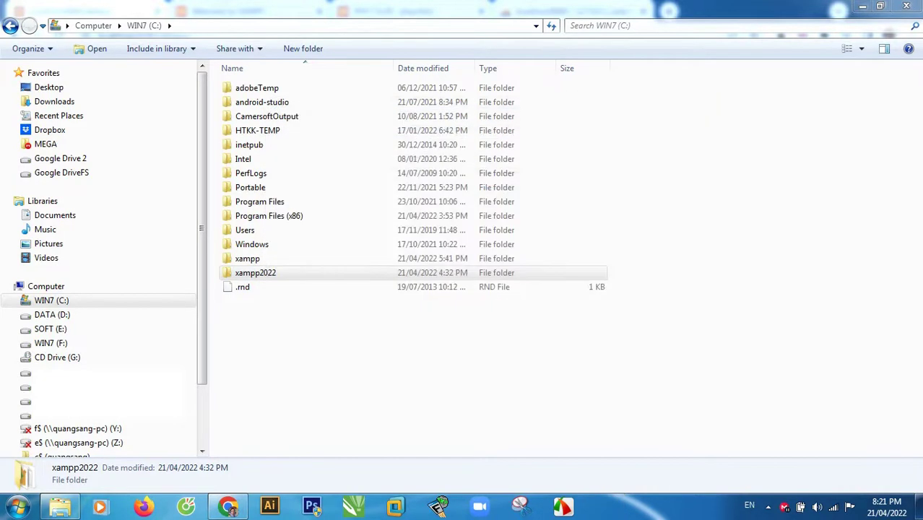
- Open the XAMPP Control Panel installed in C:\xampp and start its Apache and MySQL modules
key(super+d)
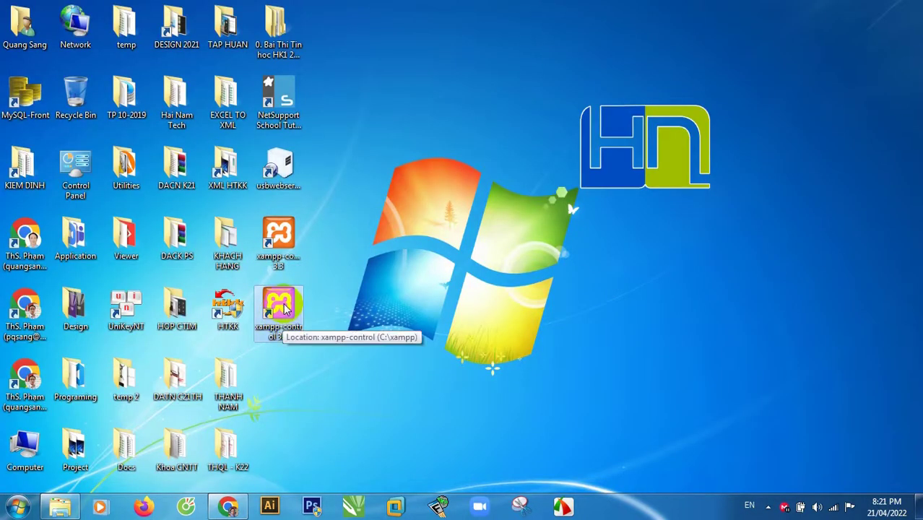
double_click(285, 309)
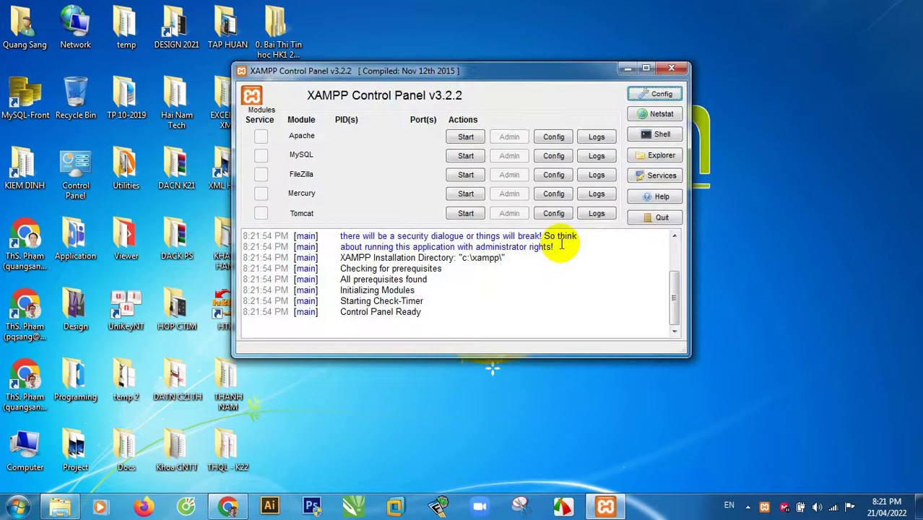
click(60, 505)
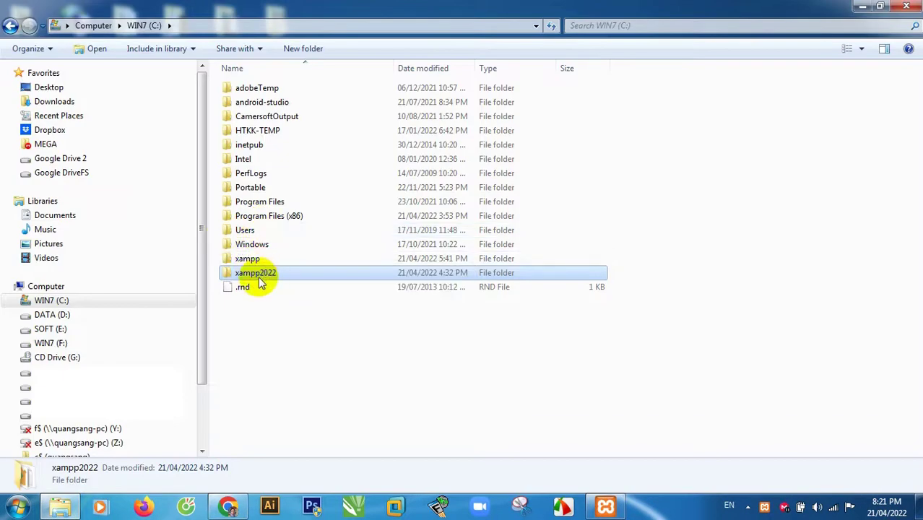
click(252, 262)
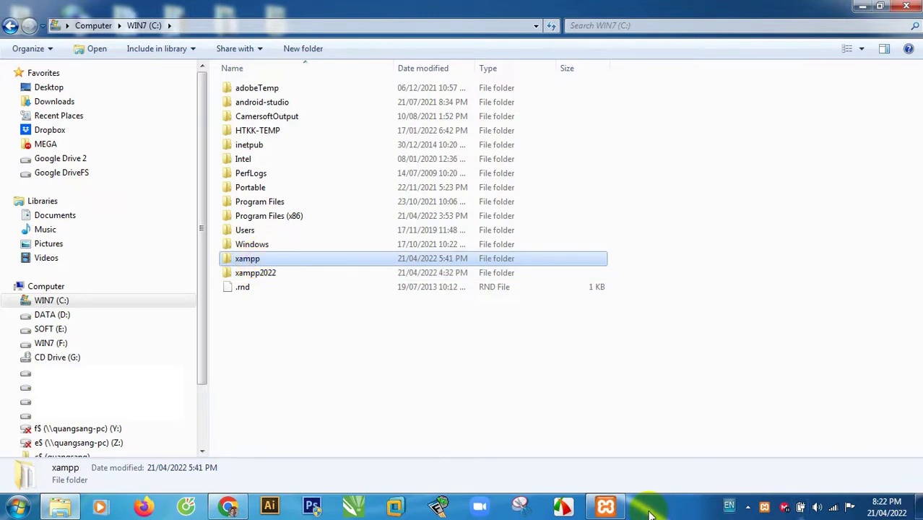
click(605, 505)
click(466, 137)
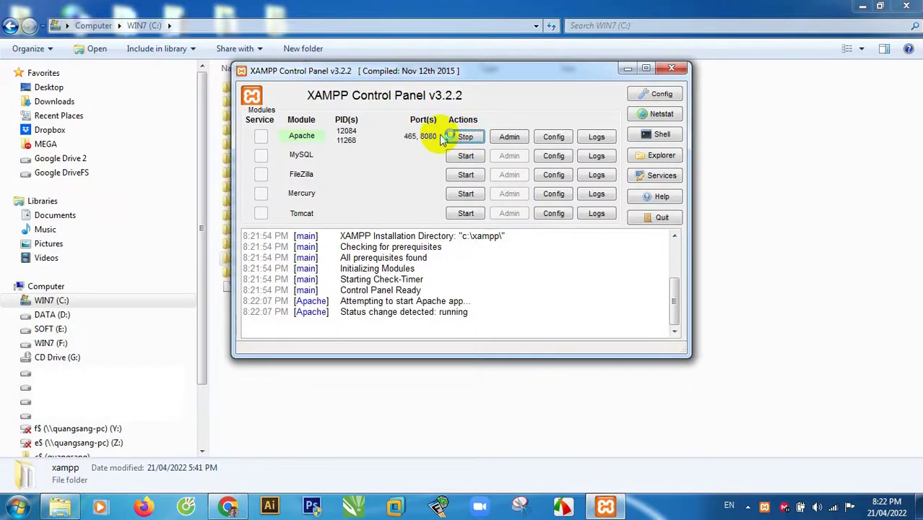
click(466, 155)
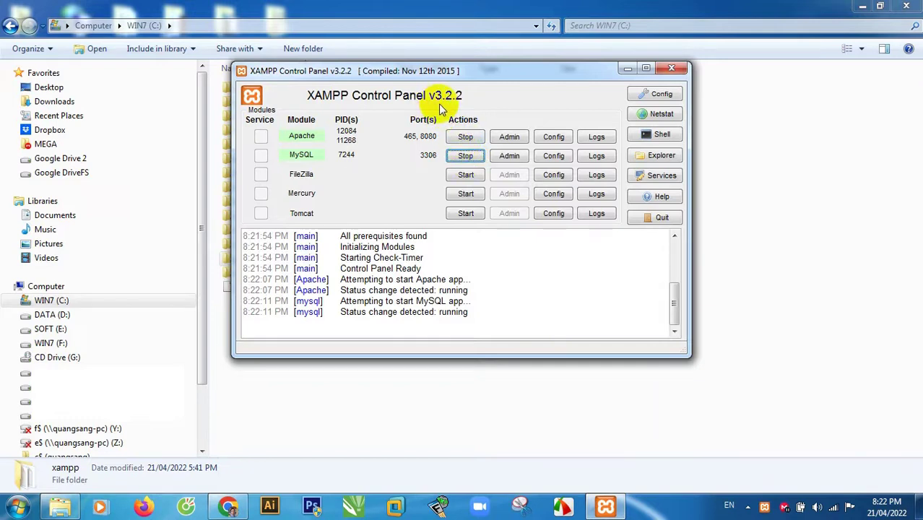
- Open Apache's admin dashboard in the browser and close the old phpMyAdmin, phpinfo and dashboard tabs
click(510, 137)
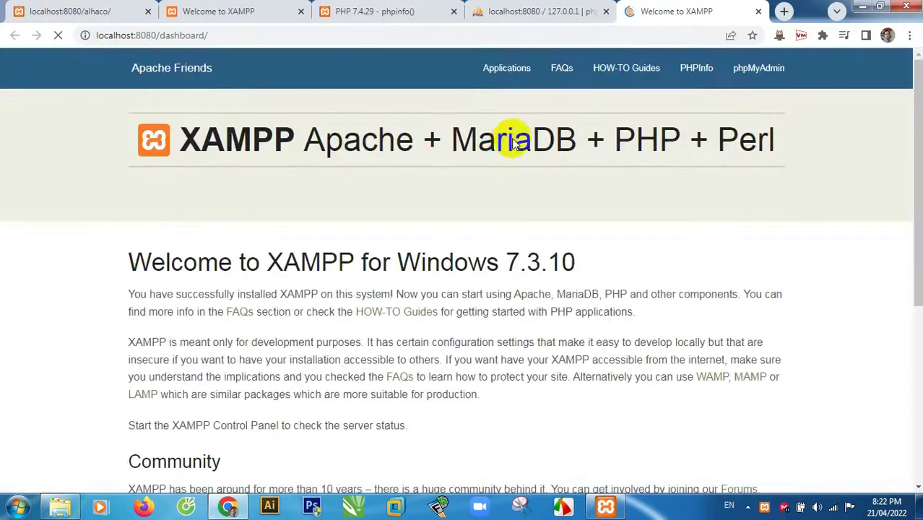
click(605, 12)
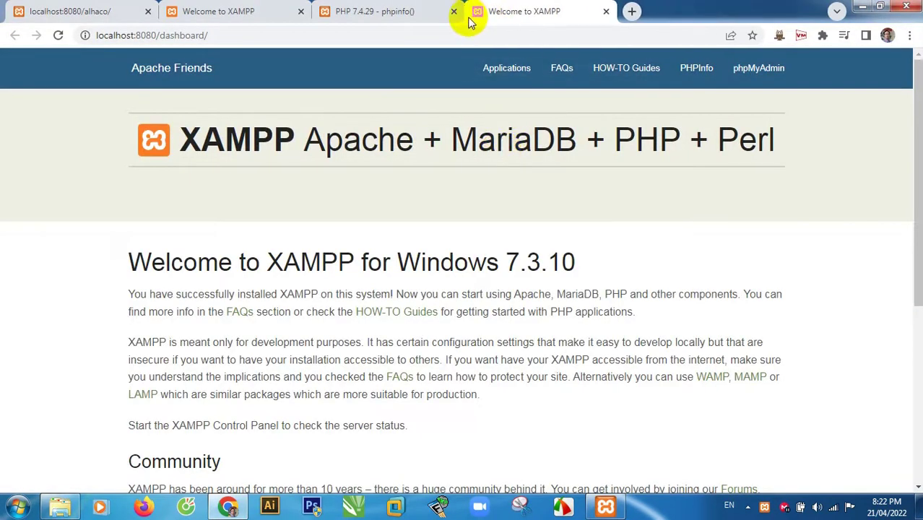
click(453, 11)
click(300, 13)
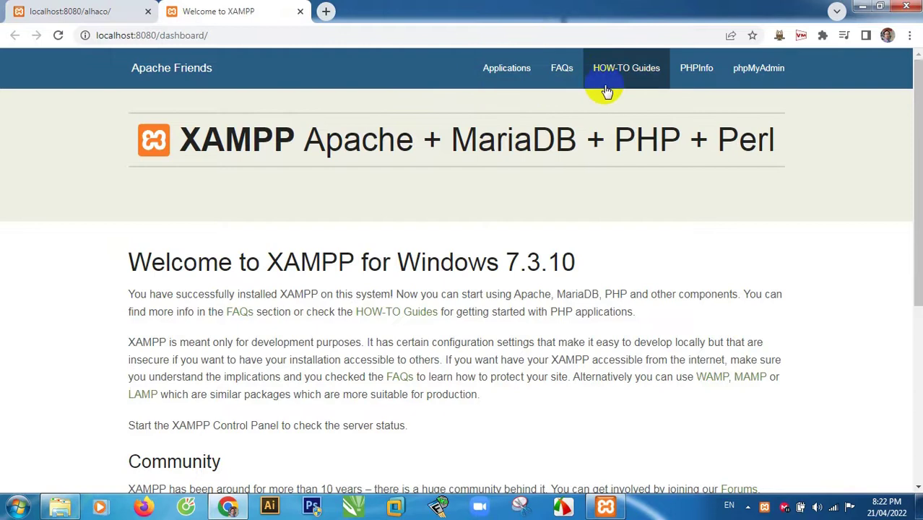
- Check the PHP version on the dashboard's PHPInfo page and return to the dashboard
click(686, 74)
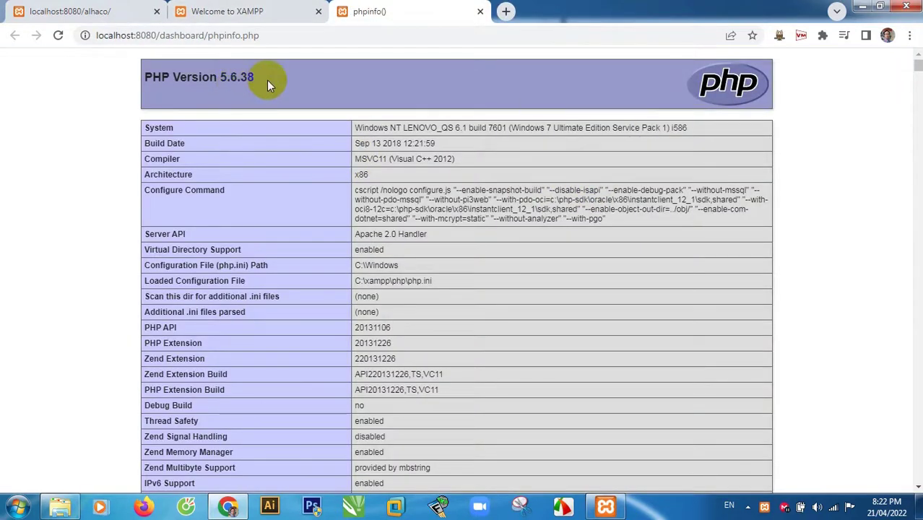
drag(267, 82, 221, 82)
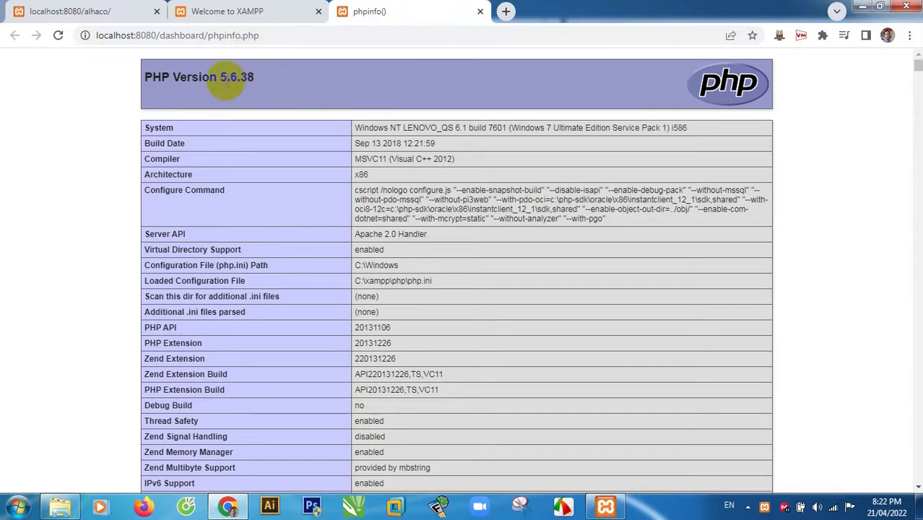
click(259, 20)
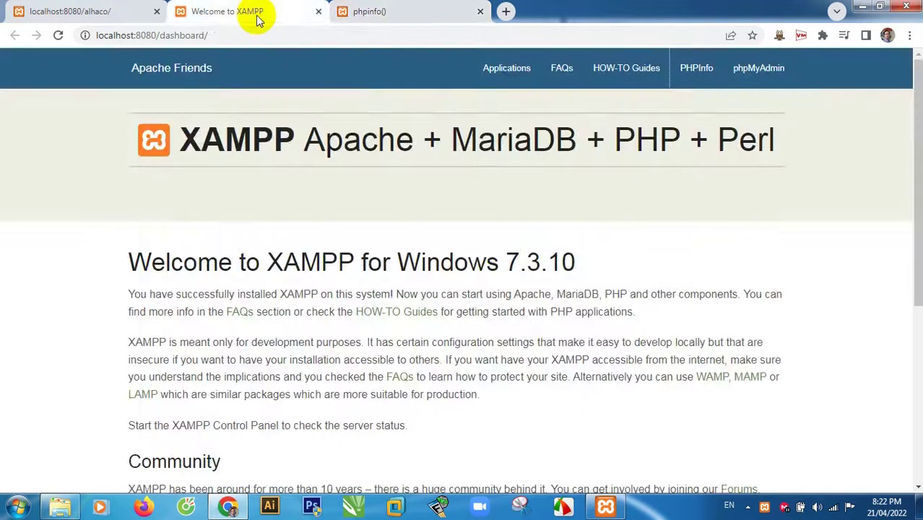
- Open phpMyAdmin for the running MySQL module from the XAMPP Control Panel and show its databases overview
click(606, 505)
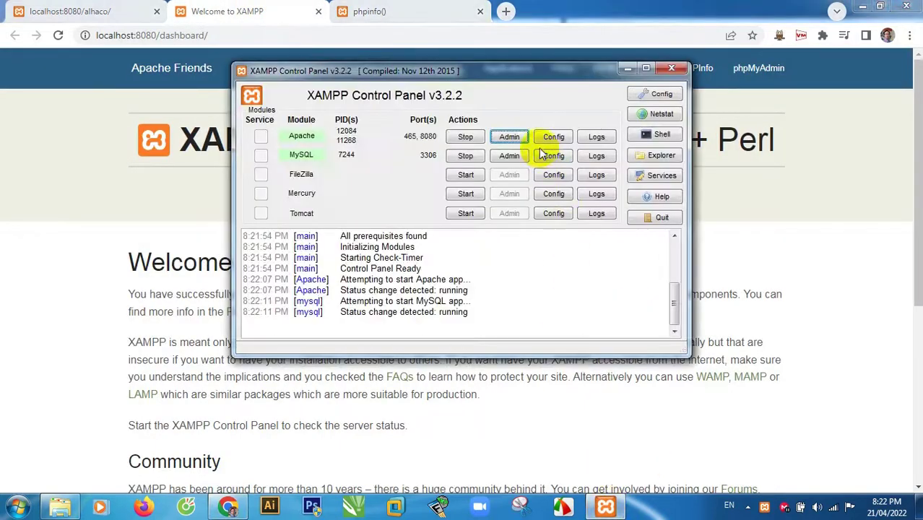
click(504, 157)
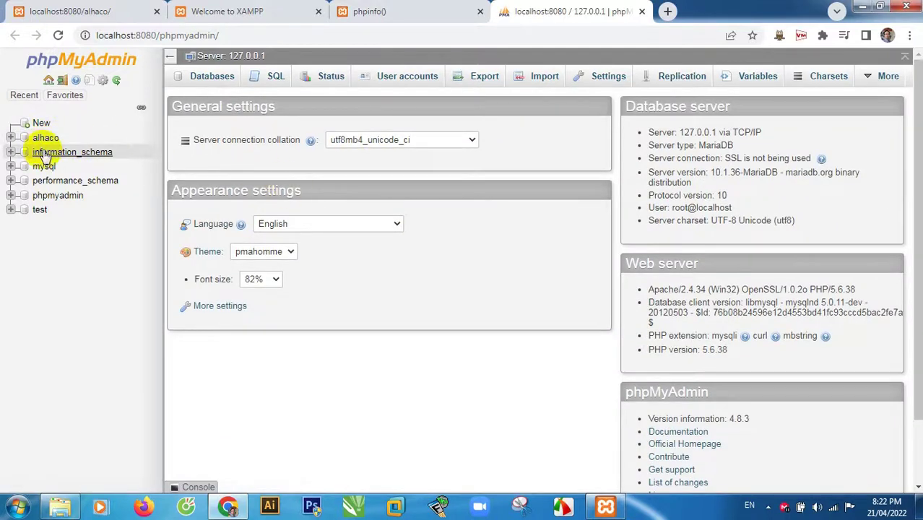
click(213, 81)
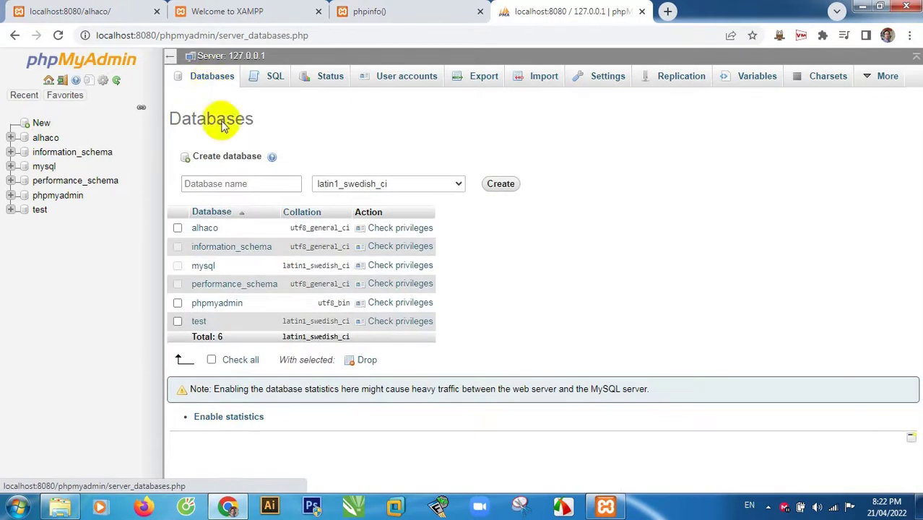
- Fill in the new-database form with the name alhaco and the collation utf8_general_ci, without creating the database
click(223, 184)
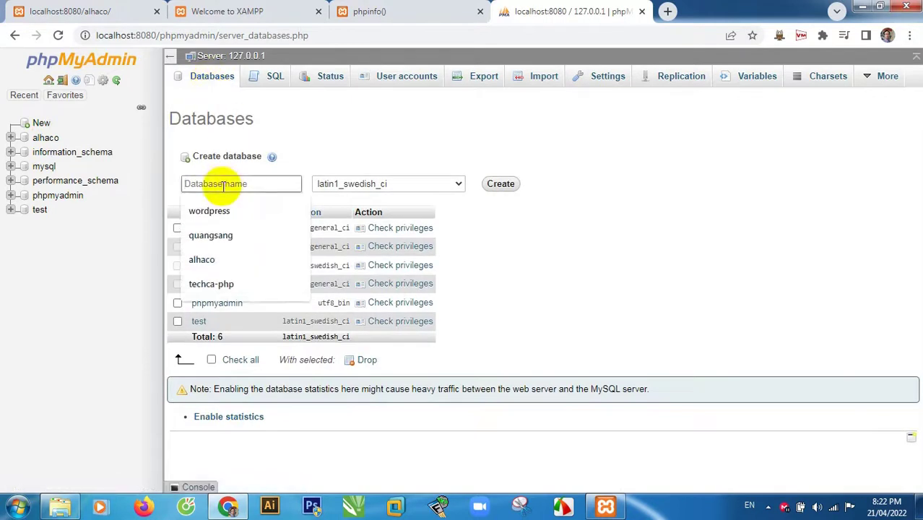
click(202, 260)
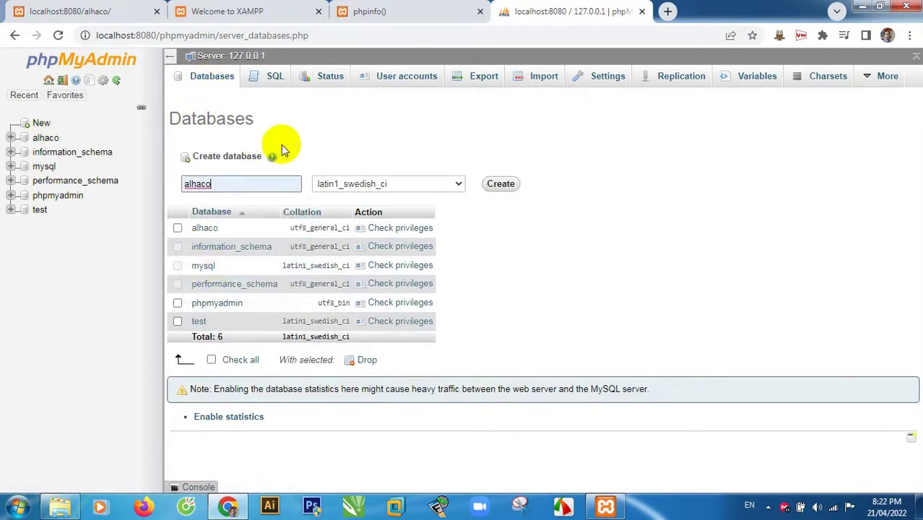
click(403, 186)
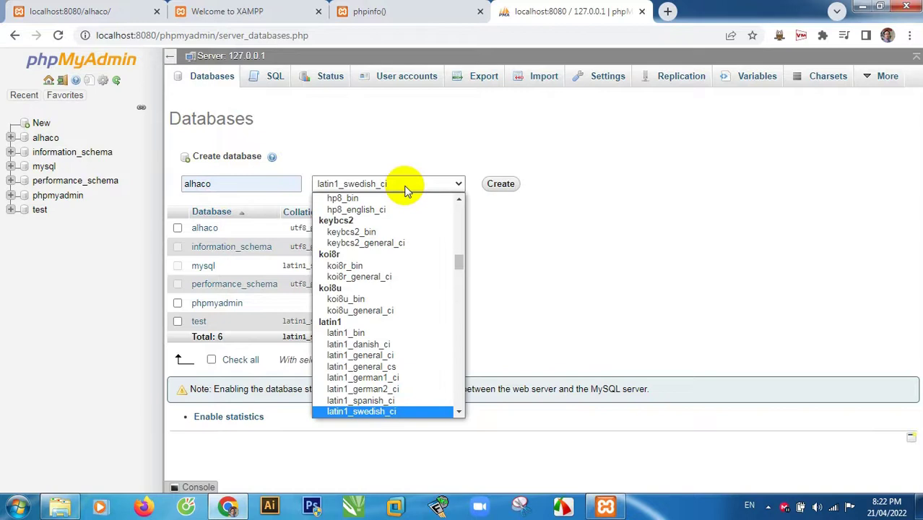
drag(459, 265, 453, 370)
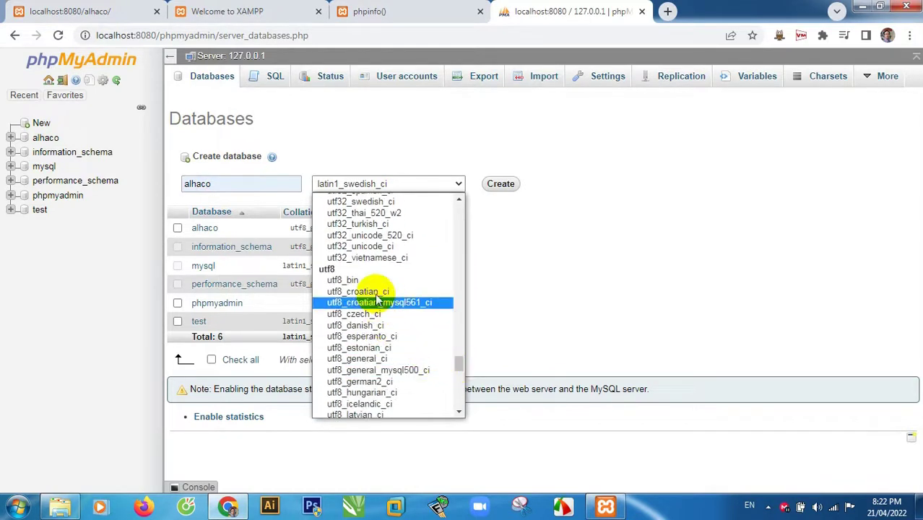
click(376, 359)
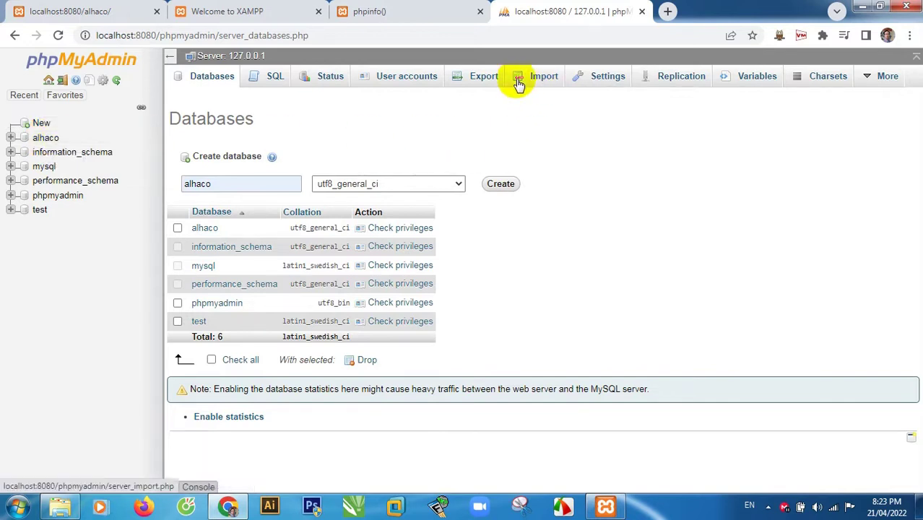
- Open the alhaco database's import page, locate the alhaco SQL file in C:\xampp\htdocs\alhaco, cancel the file selection and review the import options
click(46, 138)
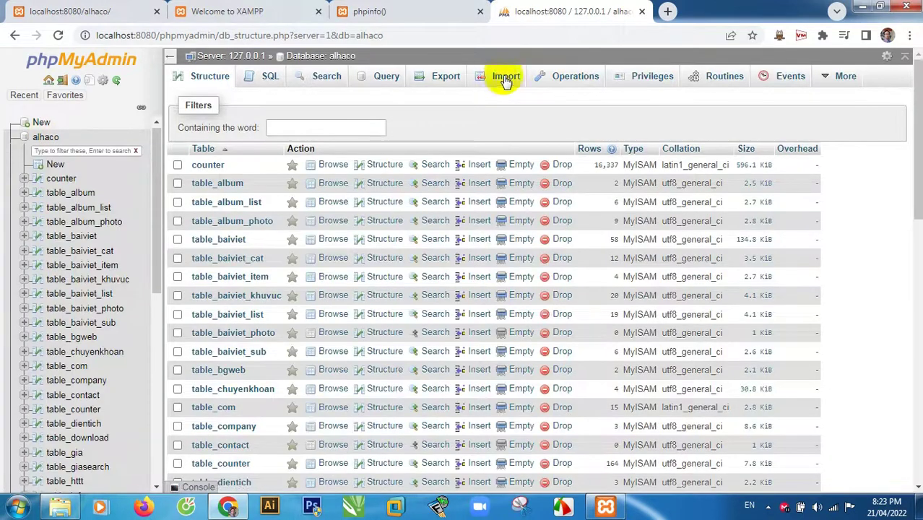
click(501, 82)
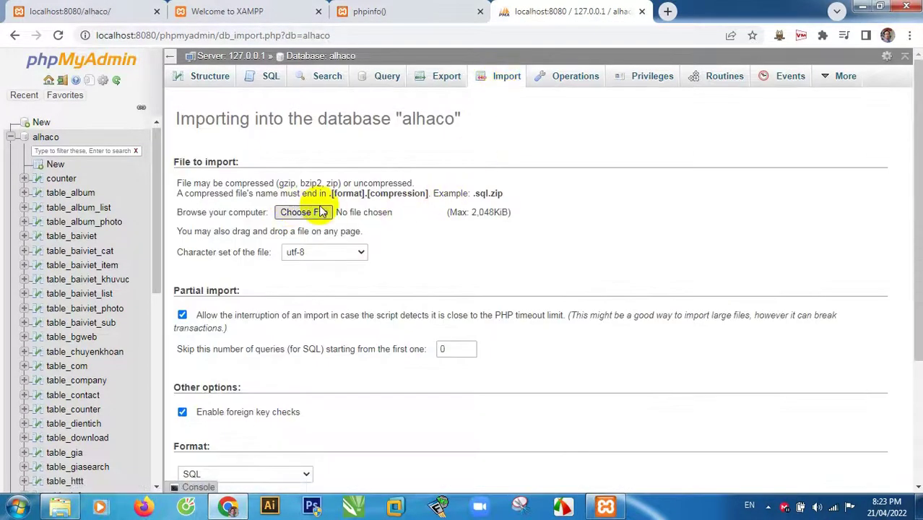
click(309, 214)
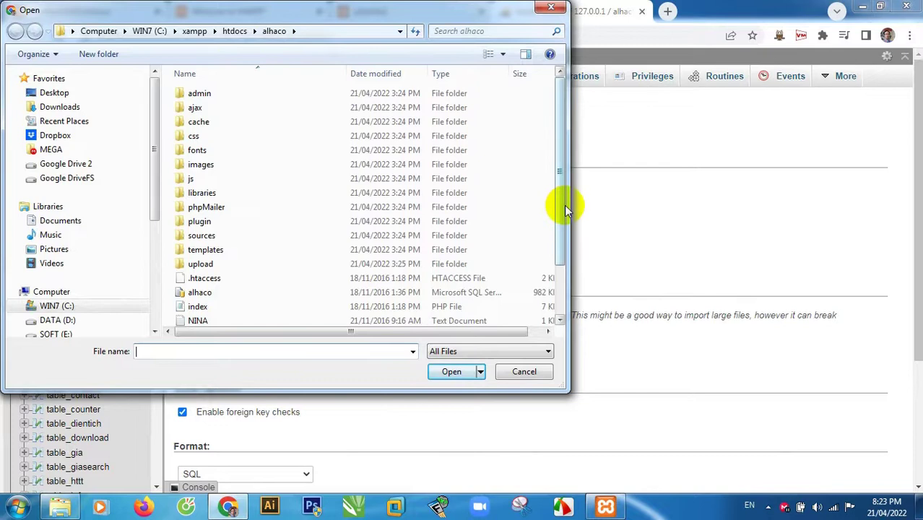
click(189, 291)
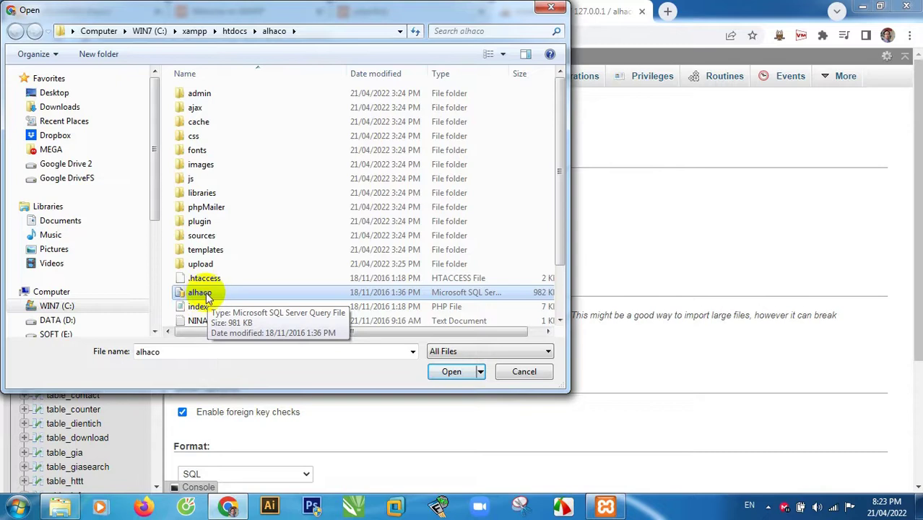
click(525, 372)
scroll(587, 336, down, 3)
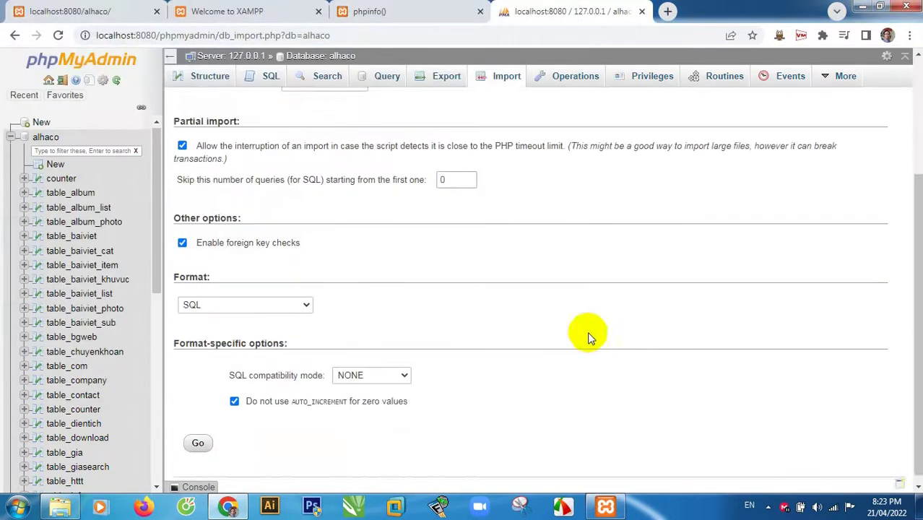
scroll(361, 347, up, 2)
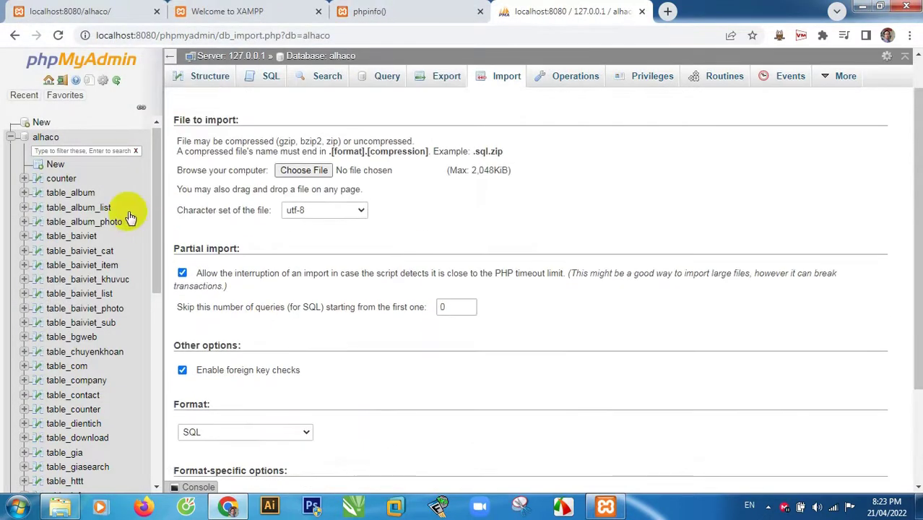
click(12, 140)
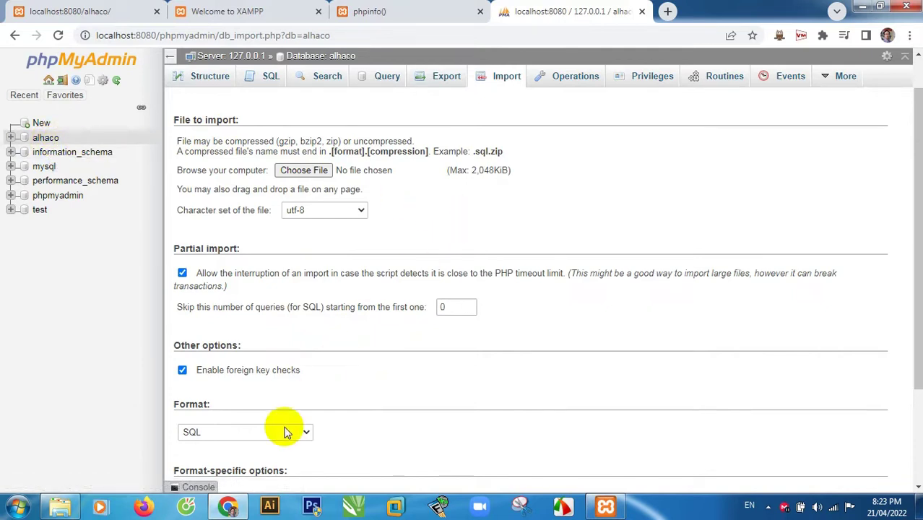
- Open the config PHP file from C:\xampp\htdocs\alhaco\libraries in Notepad
click(63, 509)
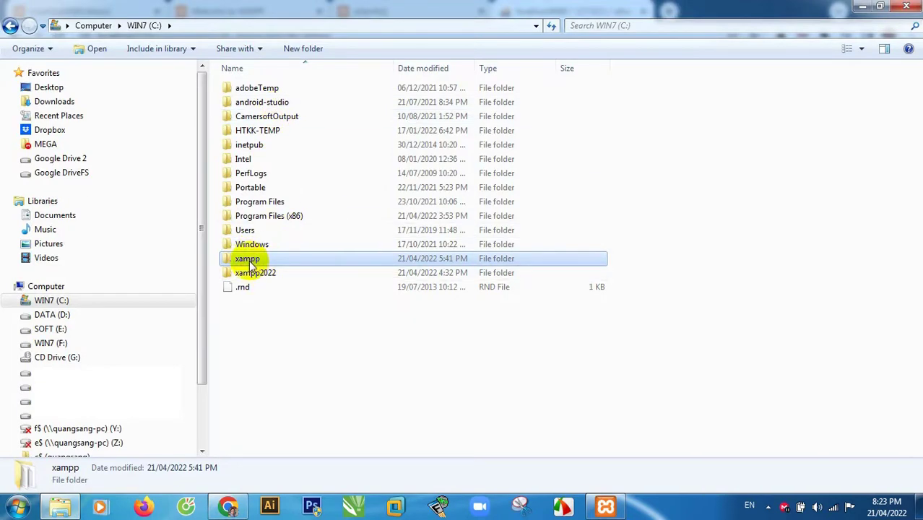
double_click(247, 260)
click(252, 162)
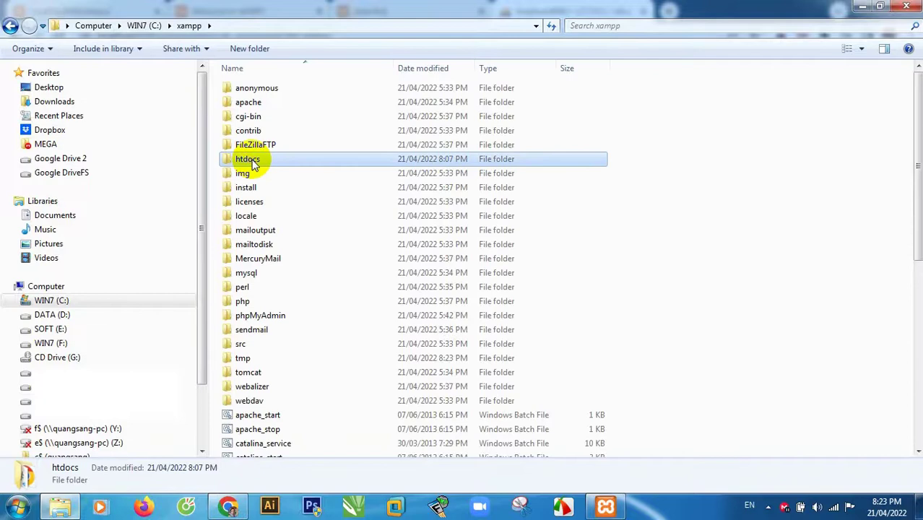
double_click(252, 162)
double_click(251, 87)
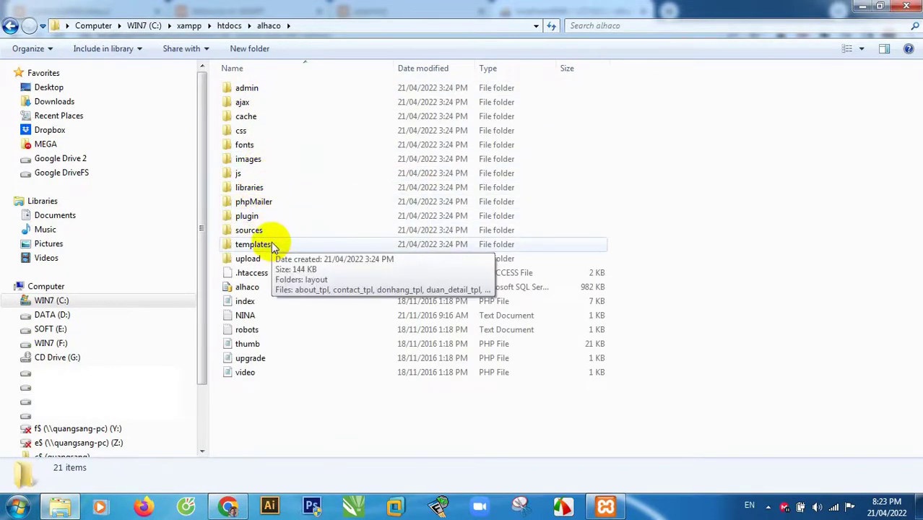
click(252, 190)
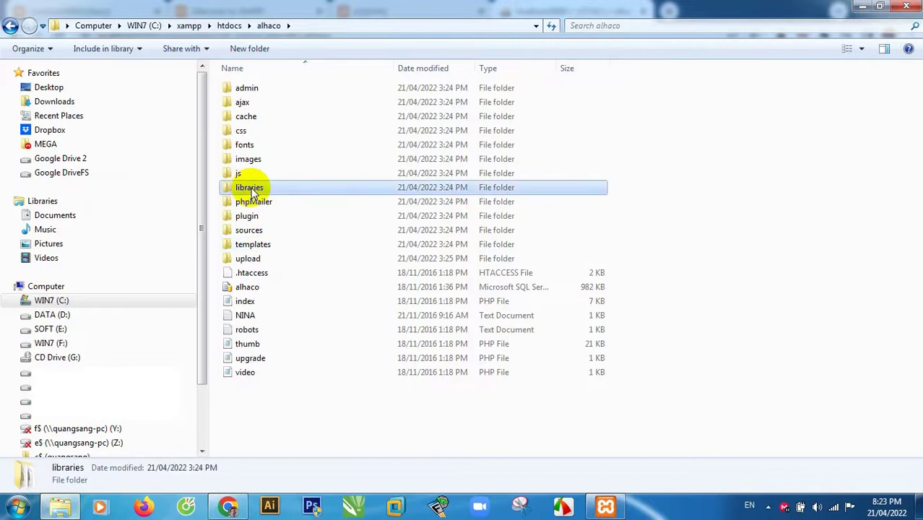
double_click(251, 190)
click(249, 132)
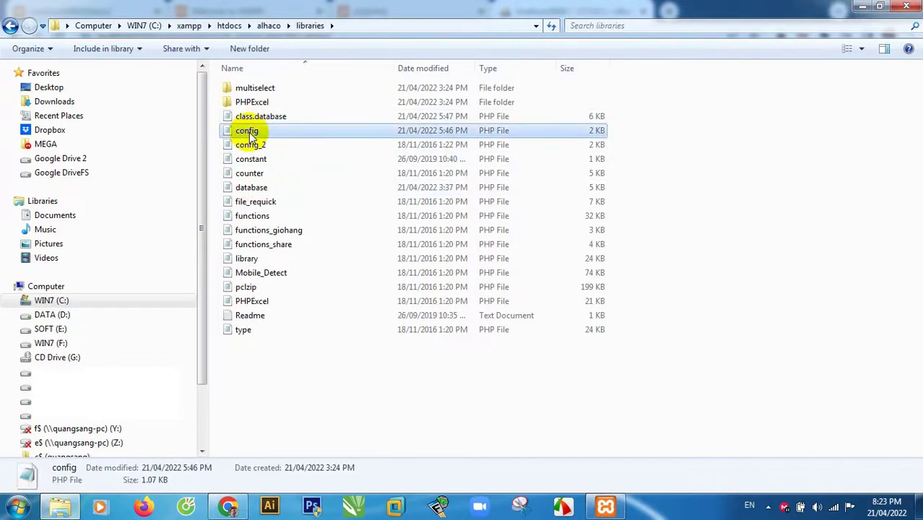
double_click(249, 132)
- Review the server, username, password and database name settings in the config file and compare them with the alhaco database in phpMyAdmin
scroll(394, 303, down, 3)
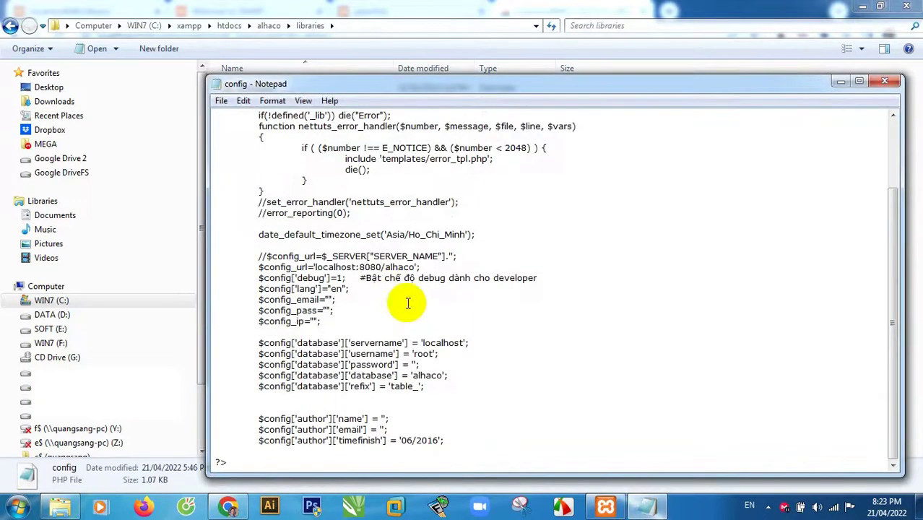
click(442, 344)
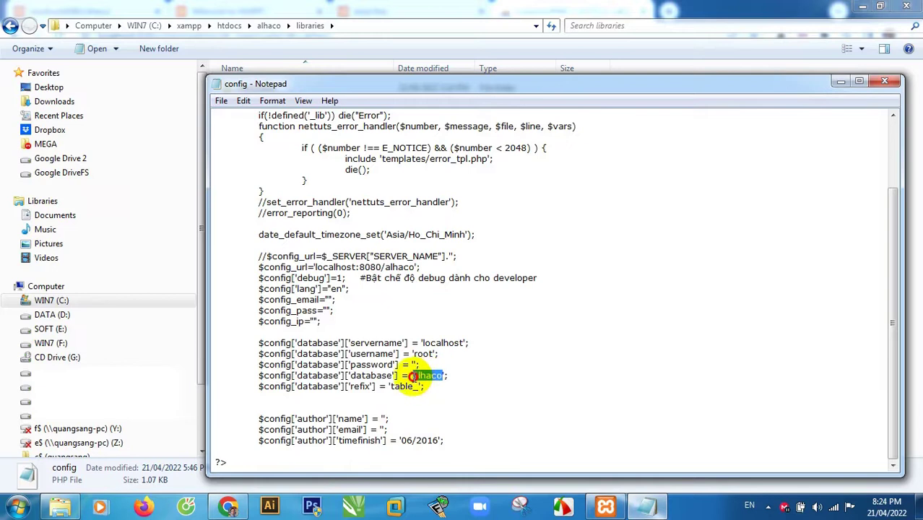
click(227, 505)
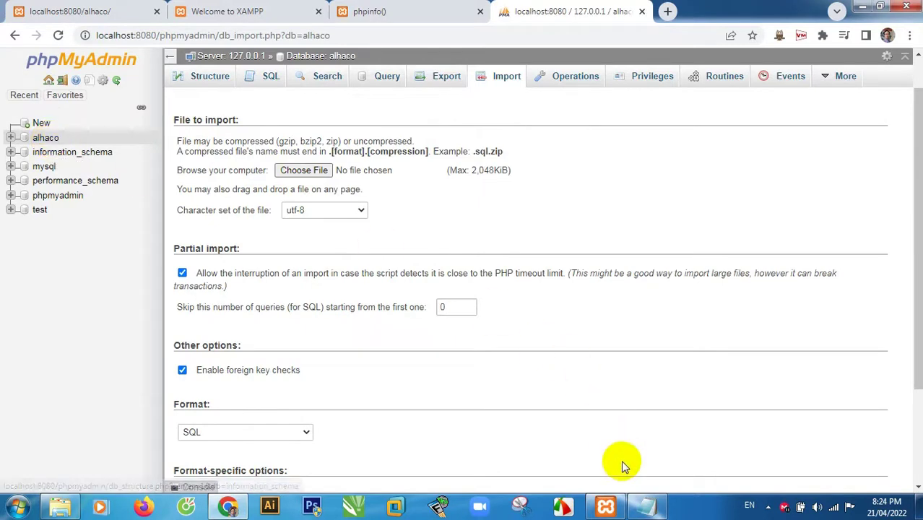
click(647, 505)
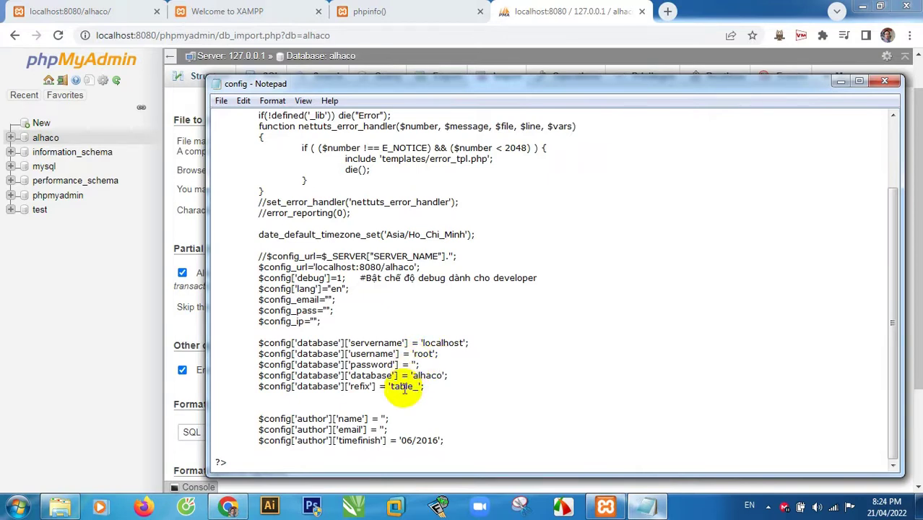
click(228, 506)
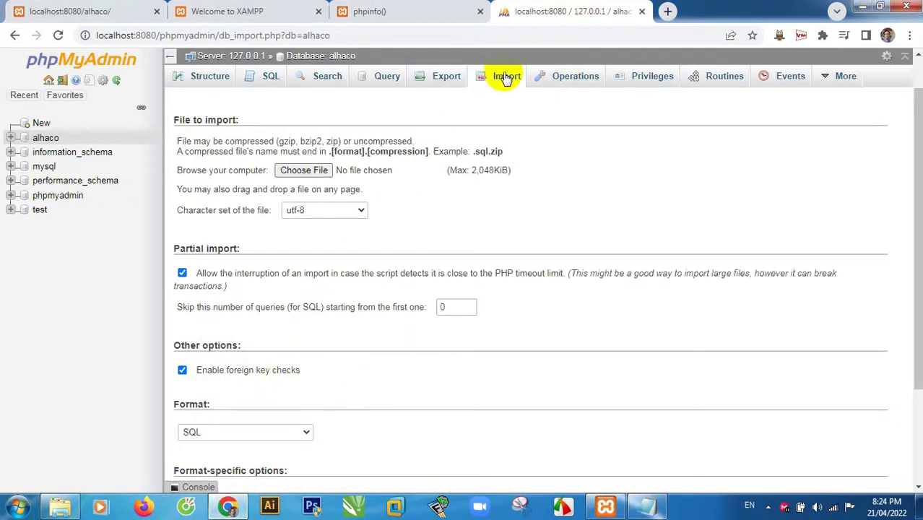
- Close the phpinfo() and Welcome to XAMPP pages and return to the localhost:8080/alhaco/ page
click(401, 10)
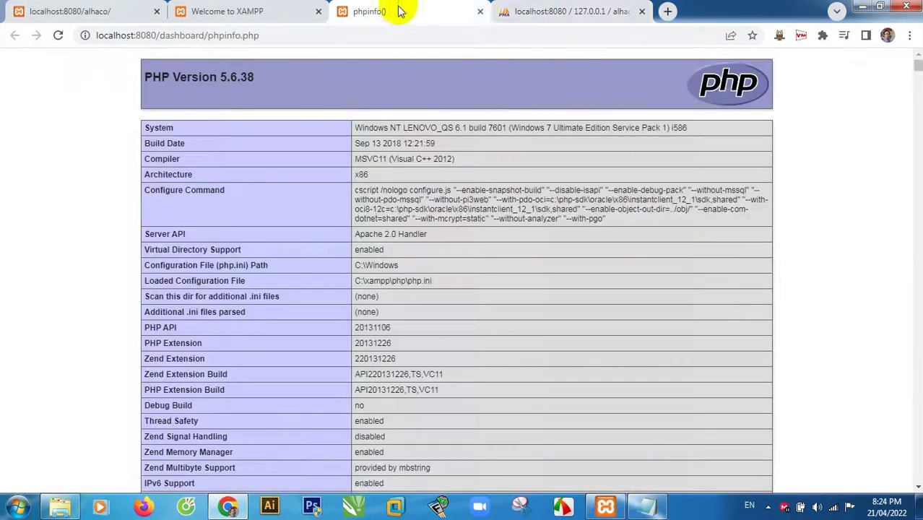
click(481, 11)
click(306, 11)
click(319, 12)
click(70, 13)
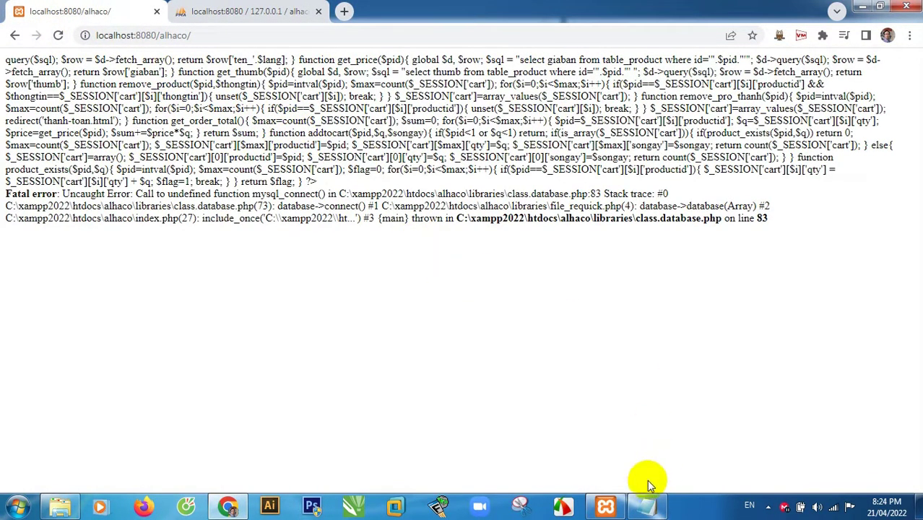
- Check the modules in the XAMPP Control Panel, minimize it and reload the localhost:8080/alhaco/ page
click(605, 505)
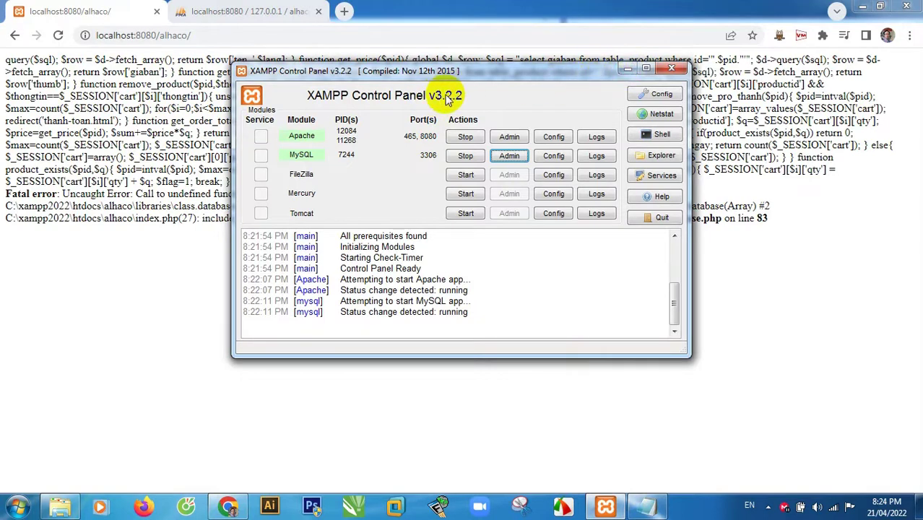
click(627, 68)
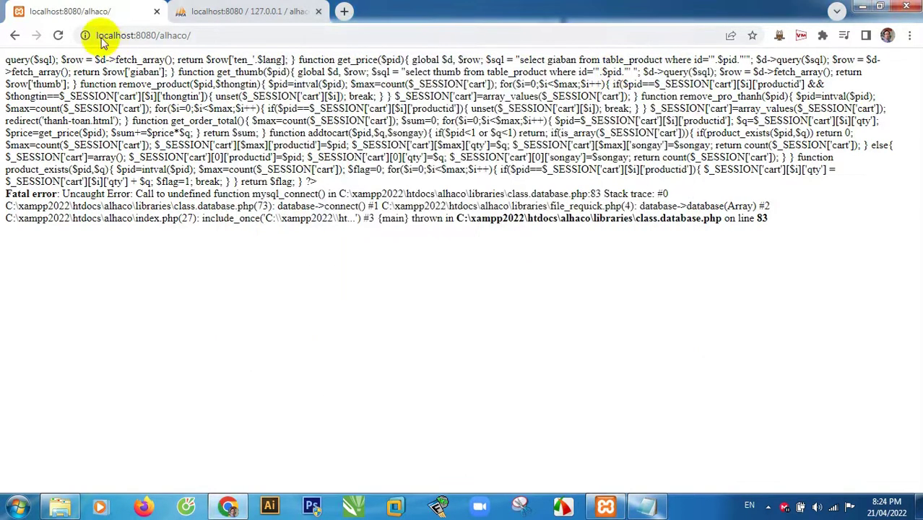
click(59, 36)
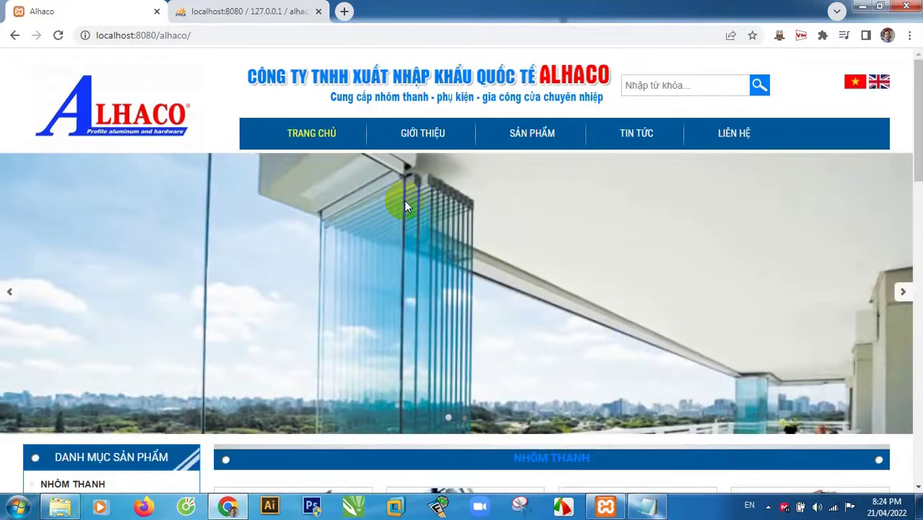
- Open the site's Sản phẩm page and order the Tay âm gỗ product, continuing to the checkout page
mouse_move(535, 133)
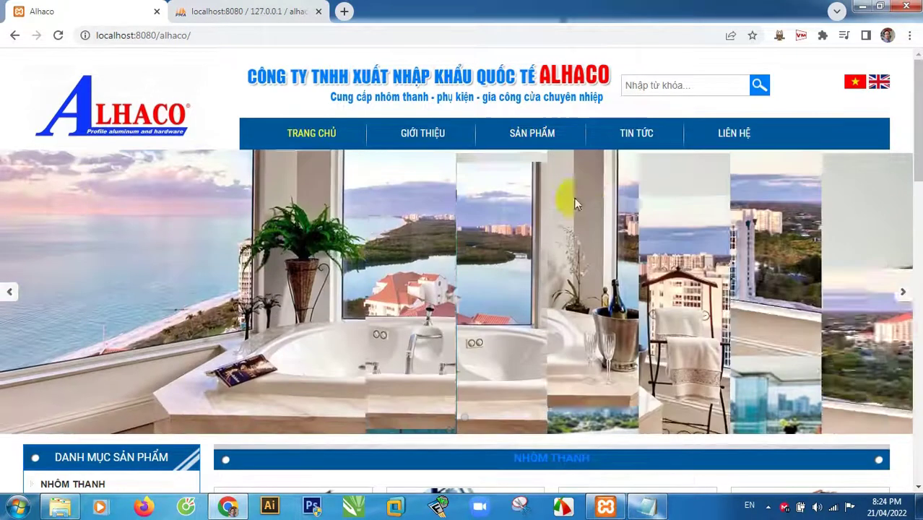
mouse_move(497, 133)
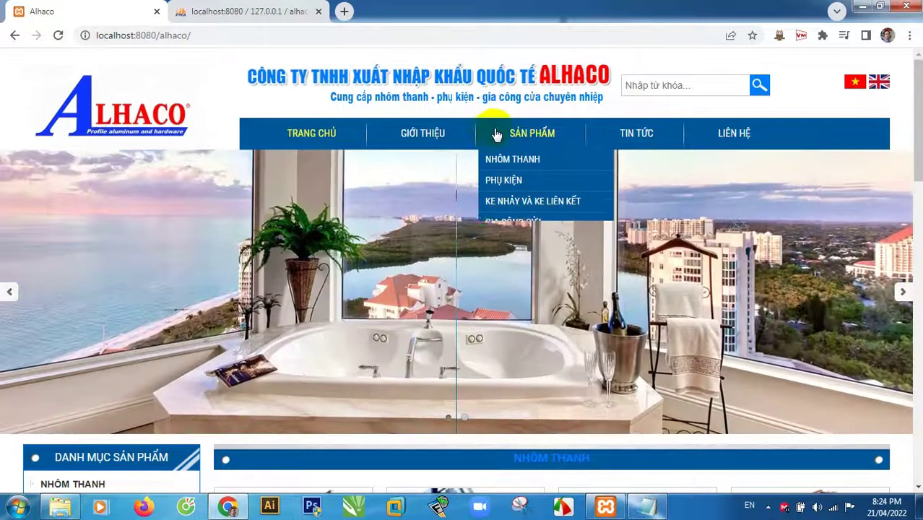
click(535, 136)
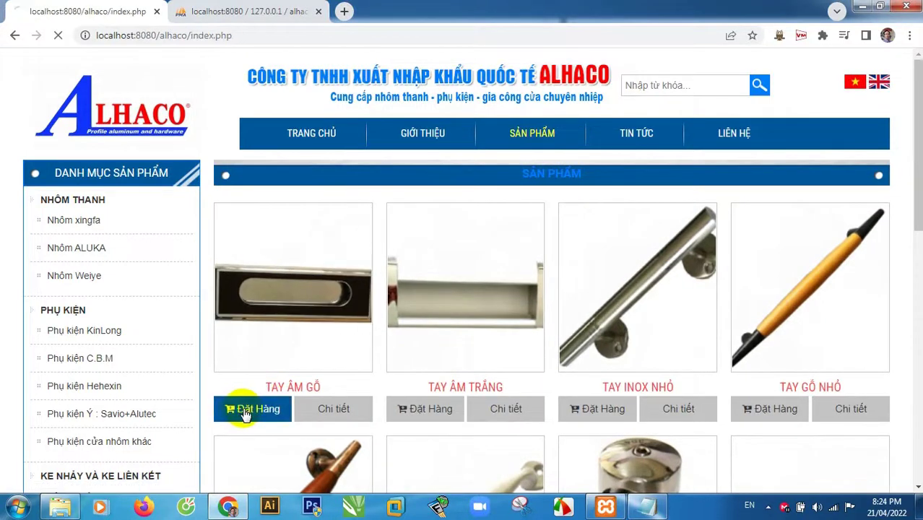
click(408, 331)
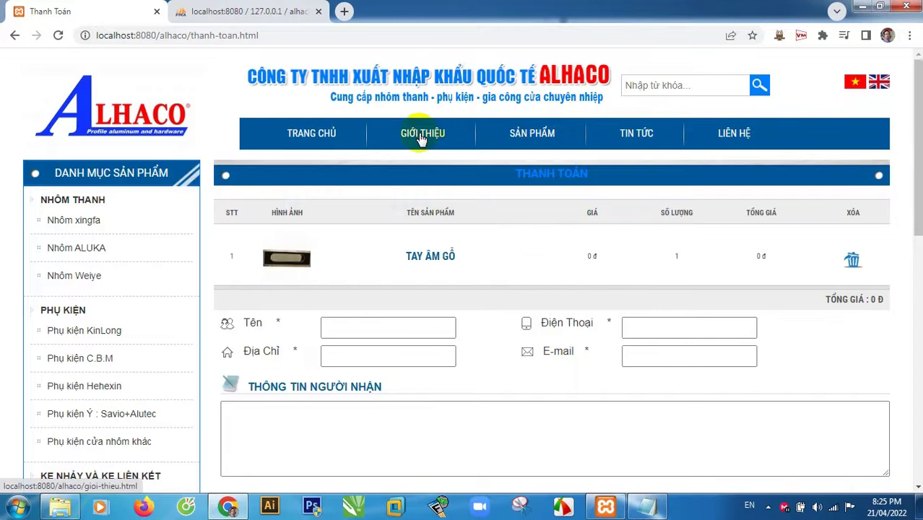
- Return to the site's home page and look through its product sections from Nhôm thanh to Ke nhảy và ke liên kết
click(308, 136)
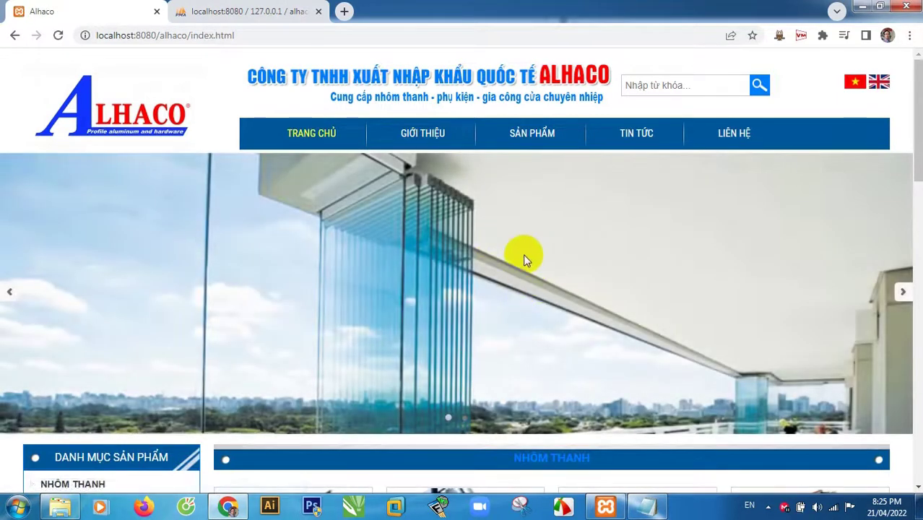
scroll(512, 256, down, 5)
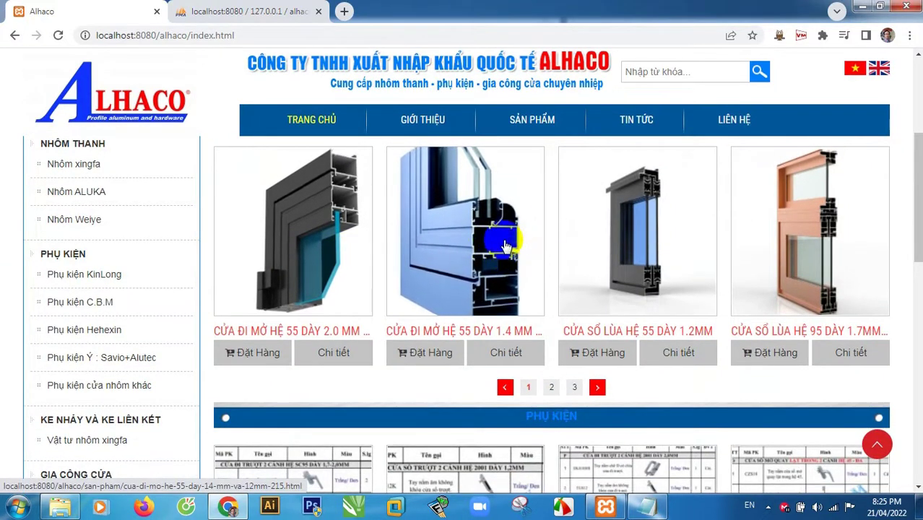
scroll(508, 238, up, 3)
scroll(507, 240, down, 2)
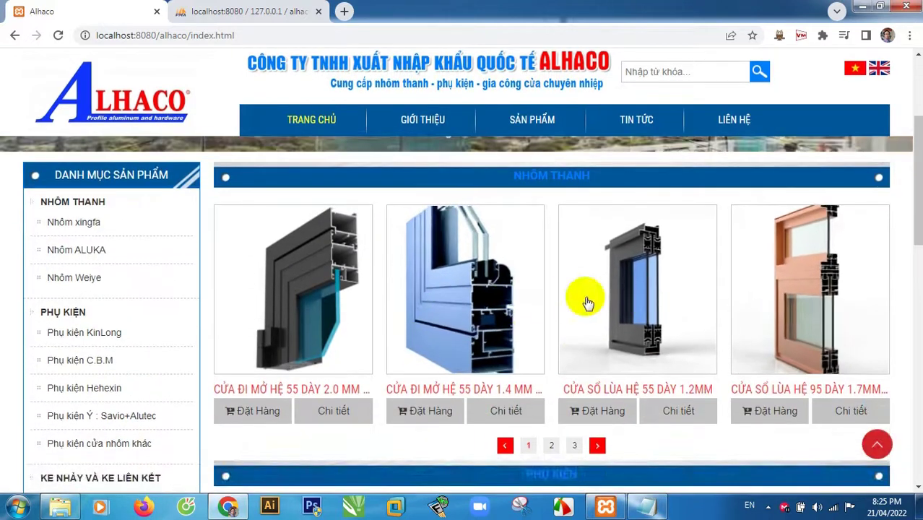
scroll(437, 293, down, 6)
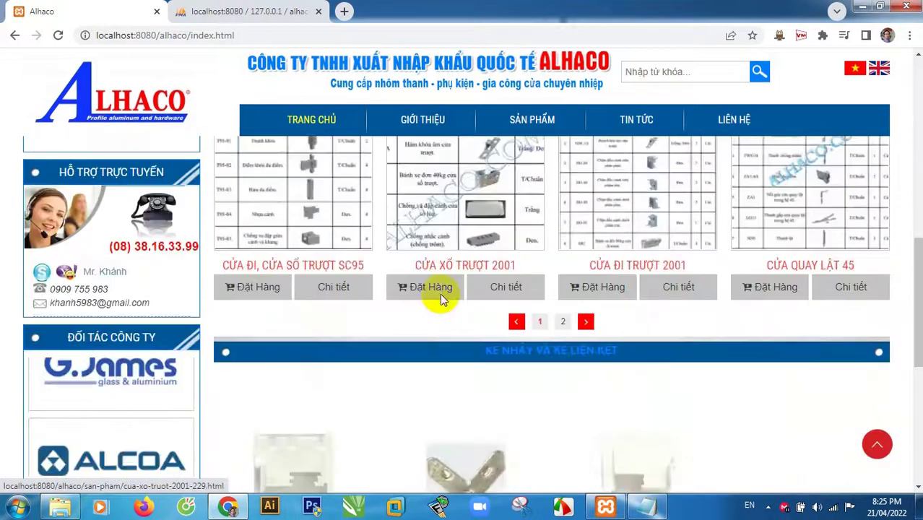
scroll(441, 295, up, 2)
scroll(443, 298, up, 9)
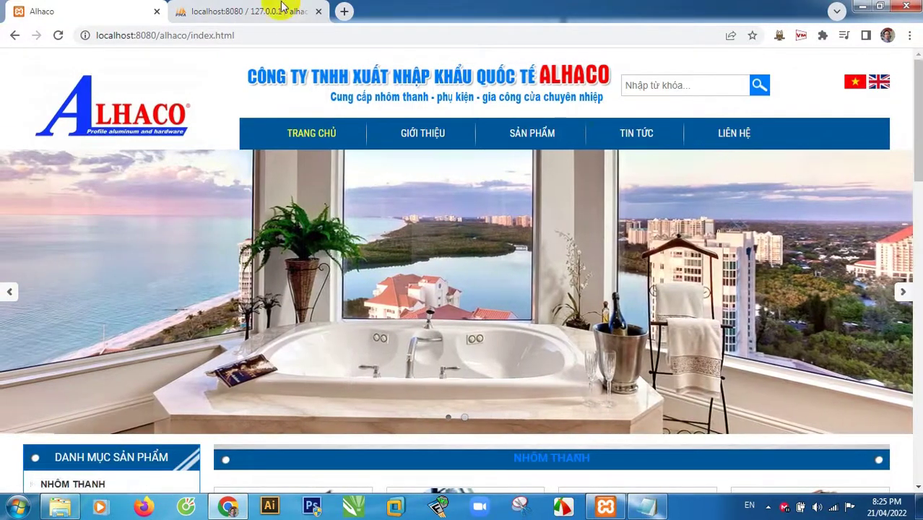
- Review the Apache and MySQL modules in the XAMPP Control Panel and return to the alhaco home page in the browser
mouse_move(462, 241)
mouse_down()
mouse_move(494, 243)
mouse_move(466, 247)
mouse_up()
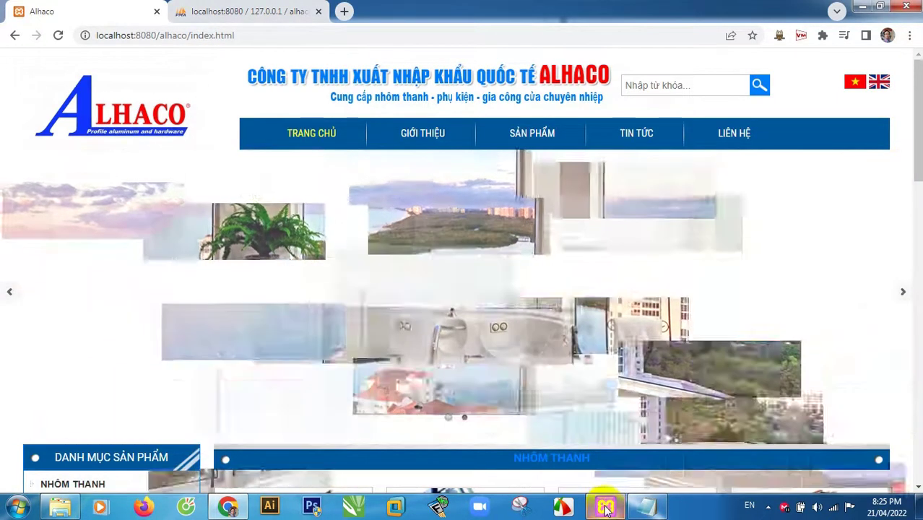
click(605, 507)
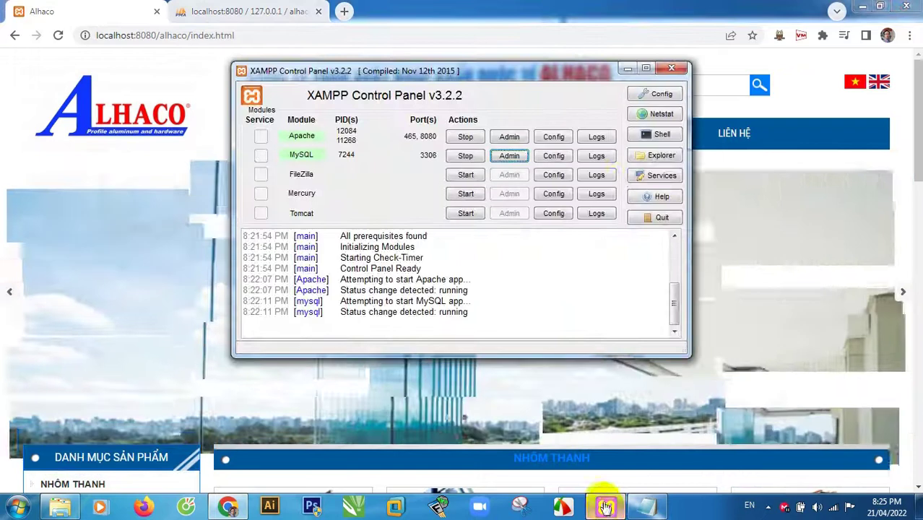
click(496, 157)
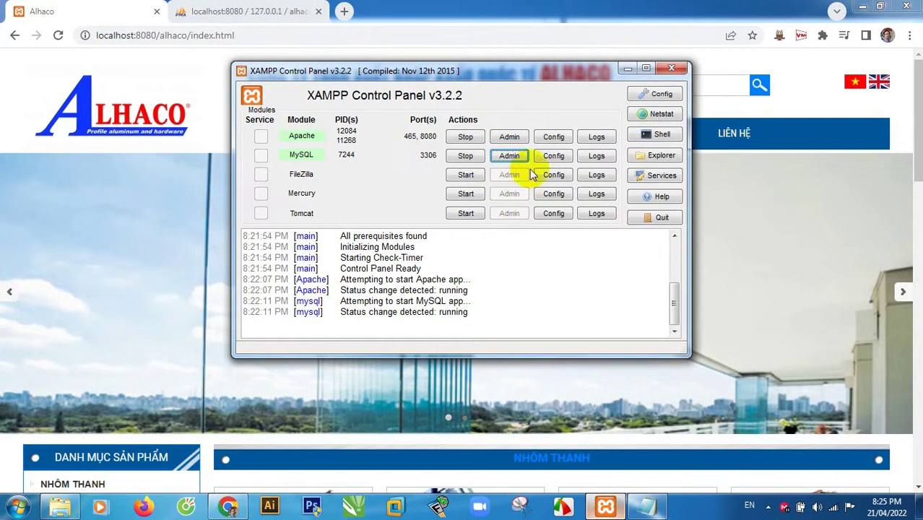
click(228, 508)
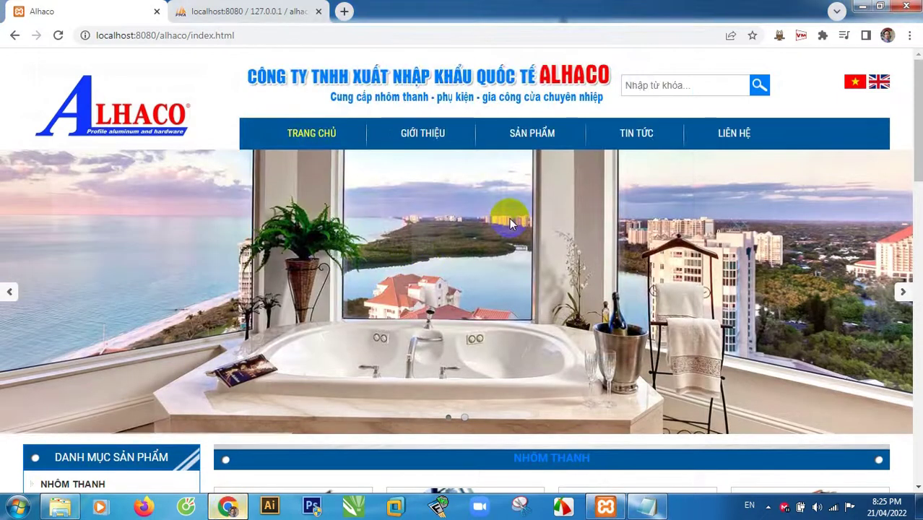